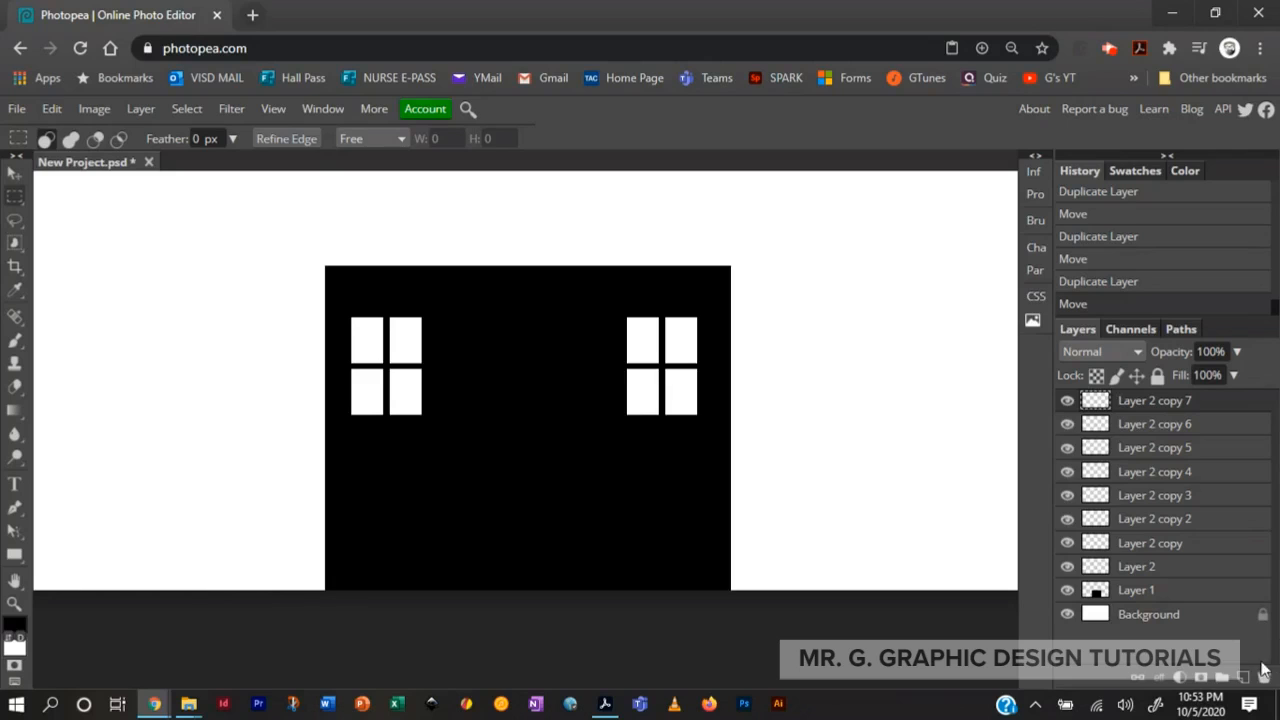
- On a new layer, make a door frame at the house's base centre by filling a rectangle white and a slightly smaller inner rectangle black
{"action": "left_click", "coordinate": [1243, 678]}
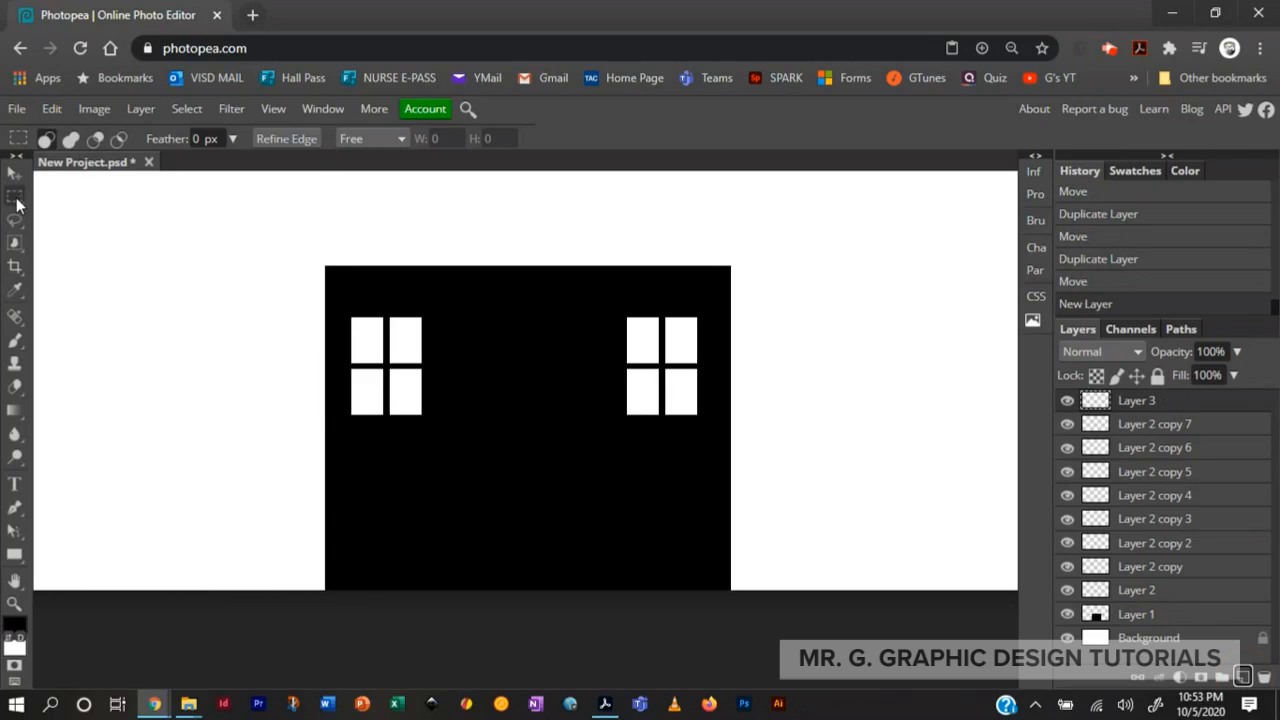
{"action": "left_click_drag", "start_coordinate": [473, 440], "coordinate": [573, 586]}
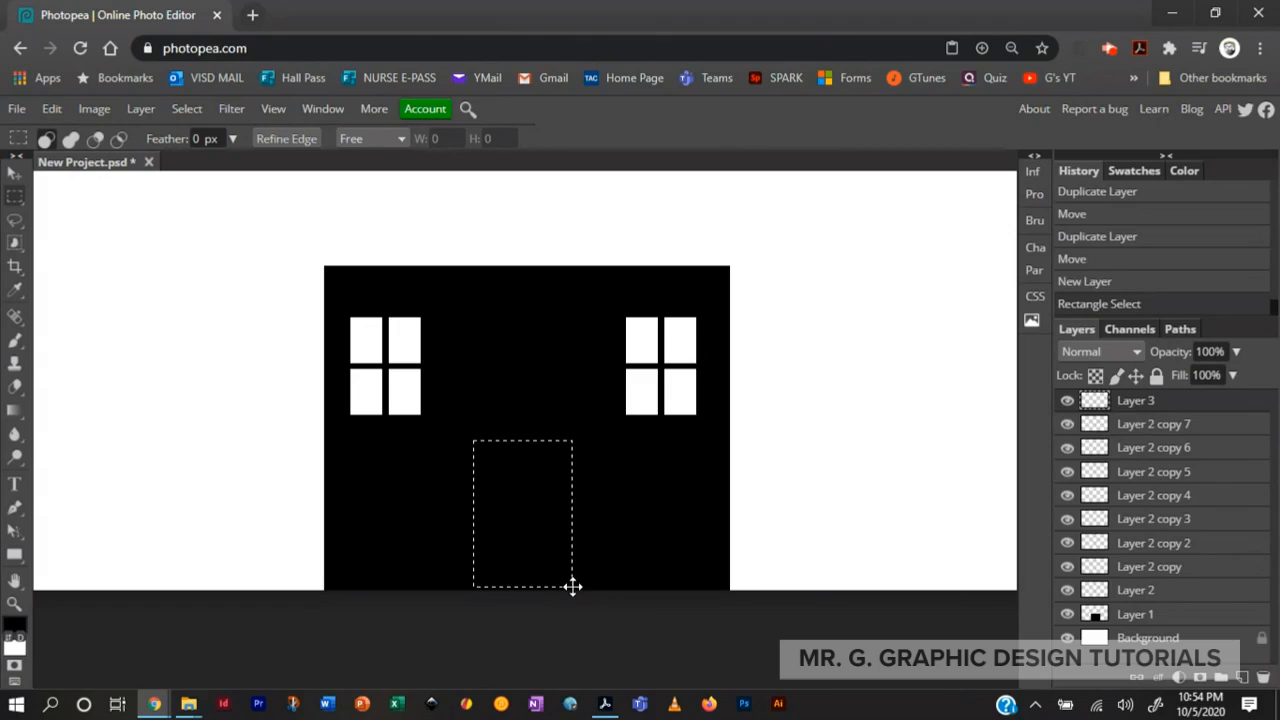
{"action": "key", "text": "ctrl+BackSpace"}
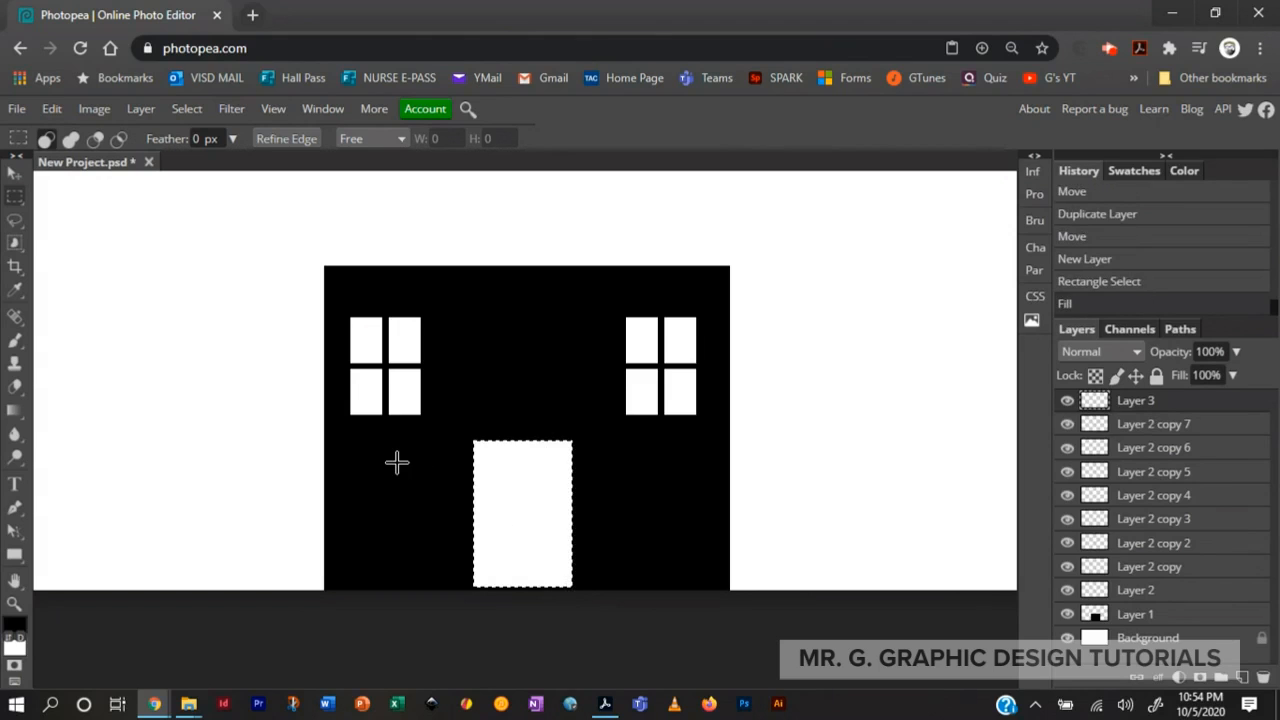
{"action": "key", "text": "ctrl+d"}
{"action": "left_click_drag", "start_coordinate": [479, 447], "coordinate": [568, 586]}
{"action": "key", "text": "alt+BackSpace"}
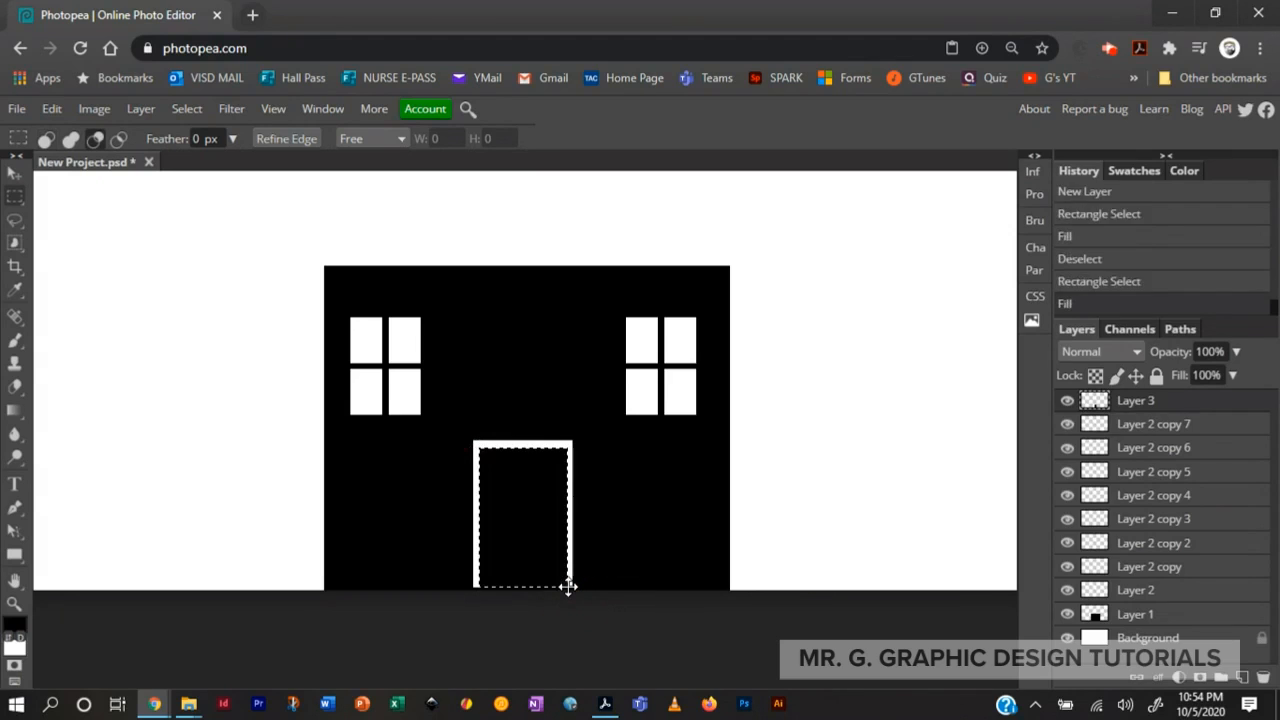
{"action": "key", "text": "ctrl+d"}
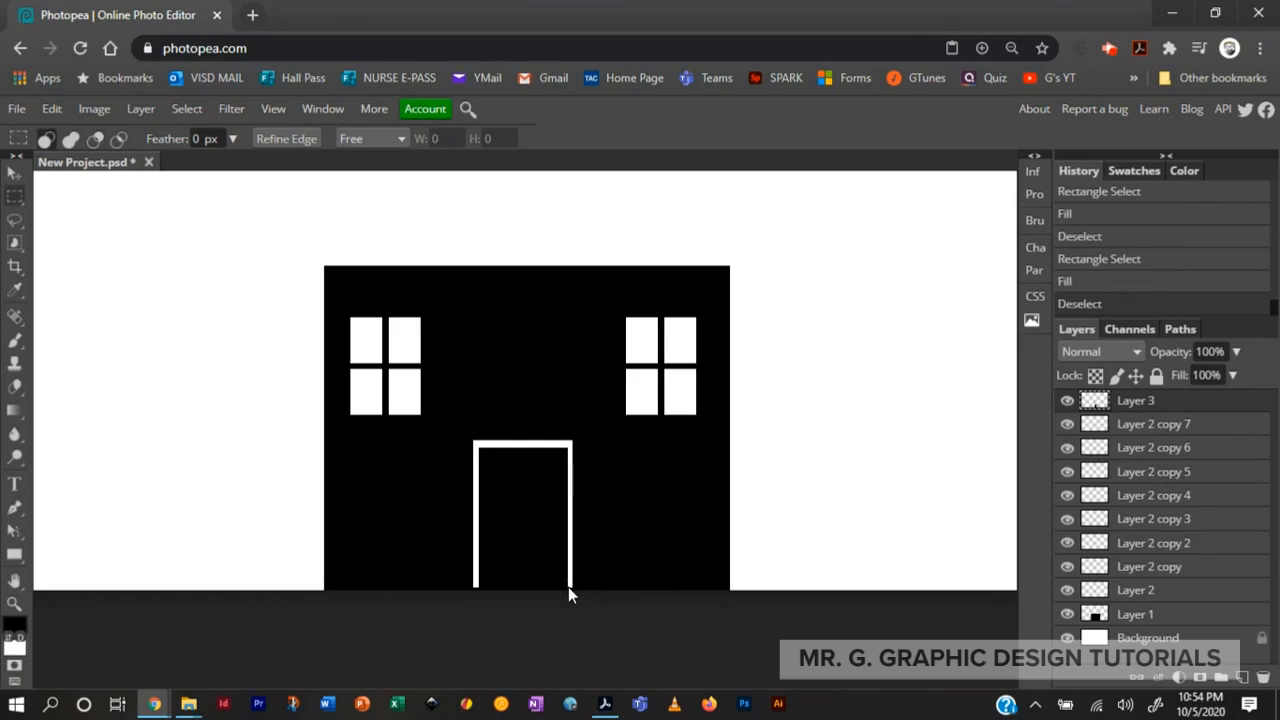
- Add a small white elliptical doorknob near the right edge of the door
{"action": "right_click", "coordinate": [15, 196]}
{"action": "left_click", "coordinate": [67, 224]}
{"action": "left_click_drag", "start_coordinate": [543, 514], "coordinate": [558, 531]}
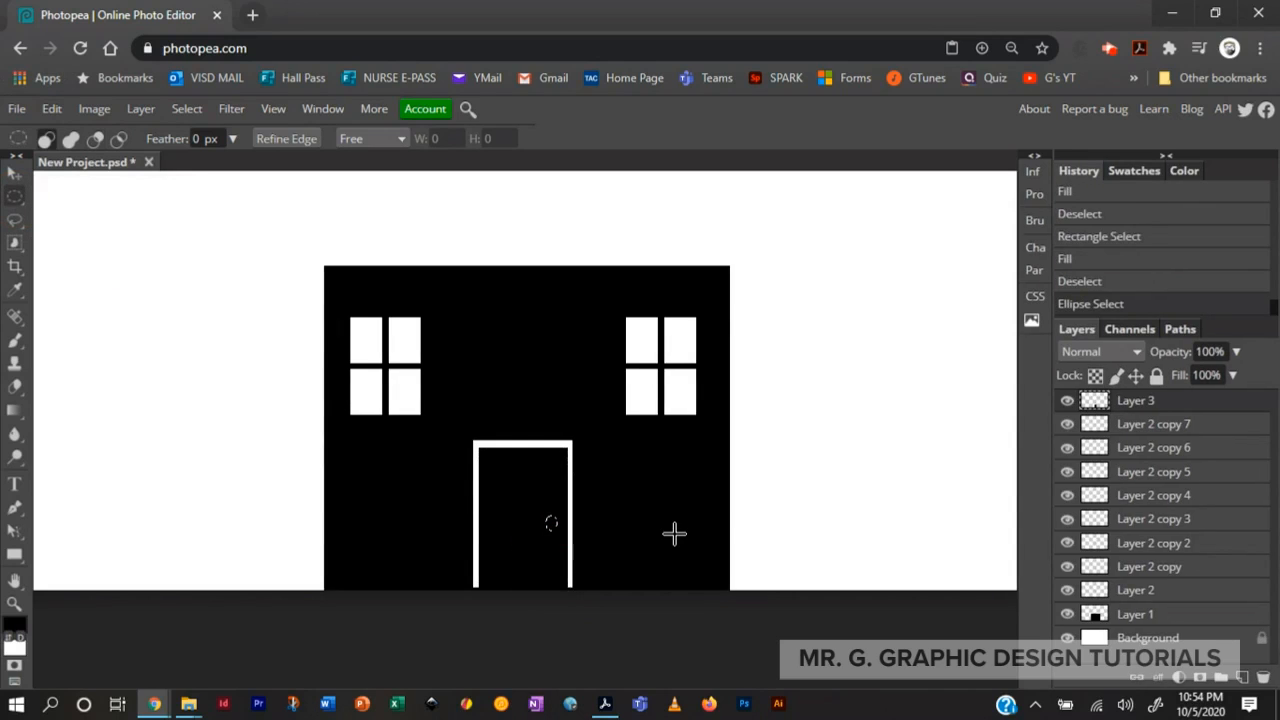
{"action": "key", "text": "ctrl+BackSpace"}
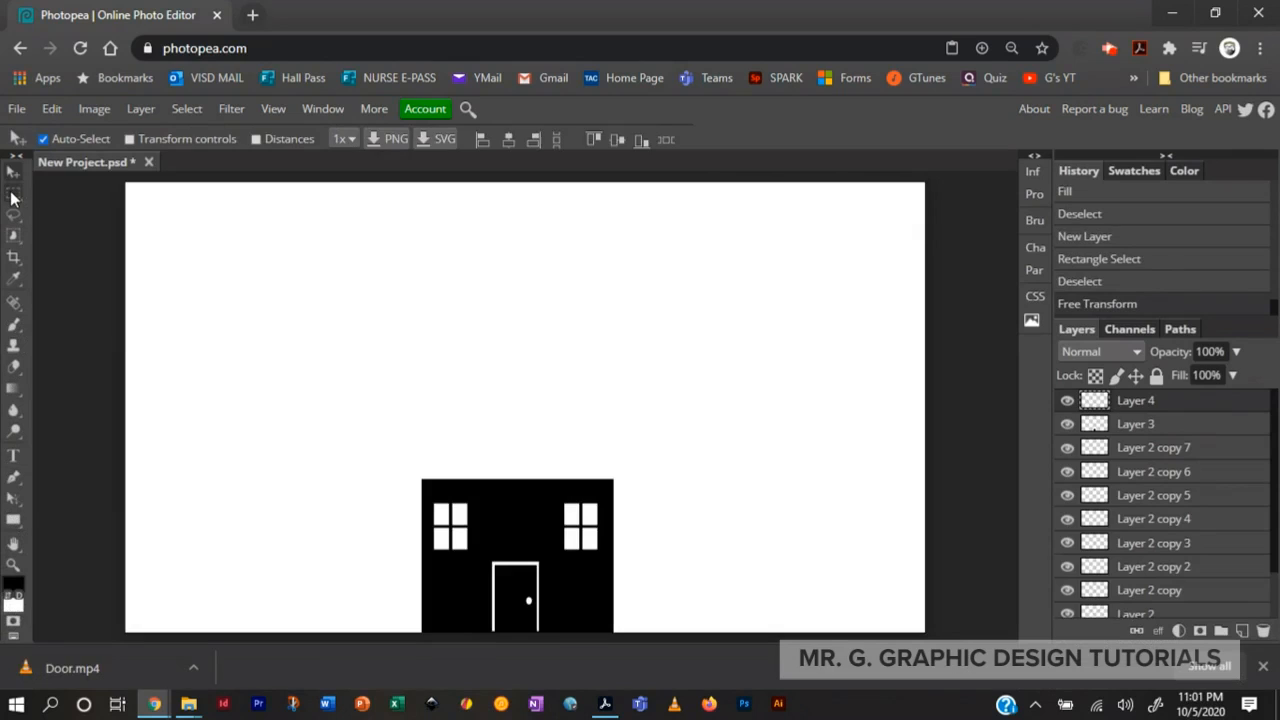
- Create a black-filled square on Layer 4 in the upper-left sky and rotate it 45° into a diamond
{"action": "left_click", "coordinate": [13, 195]}
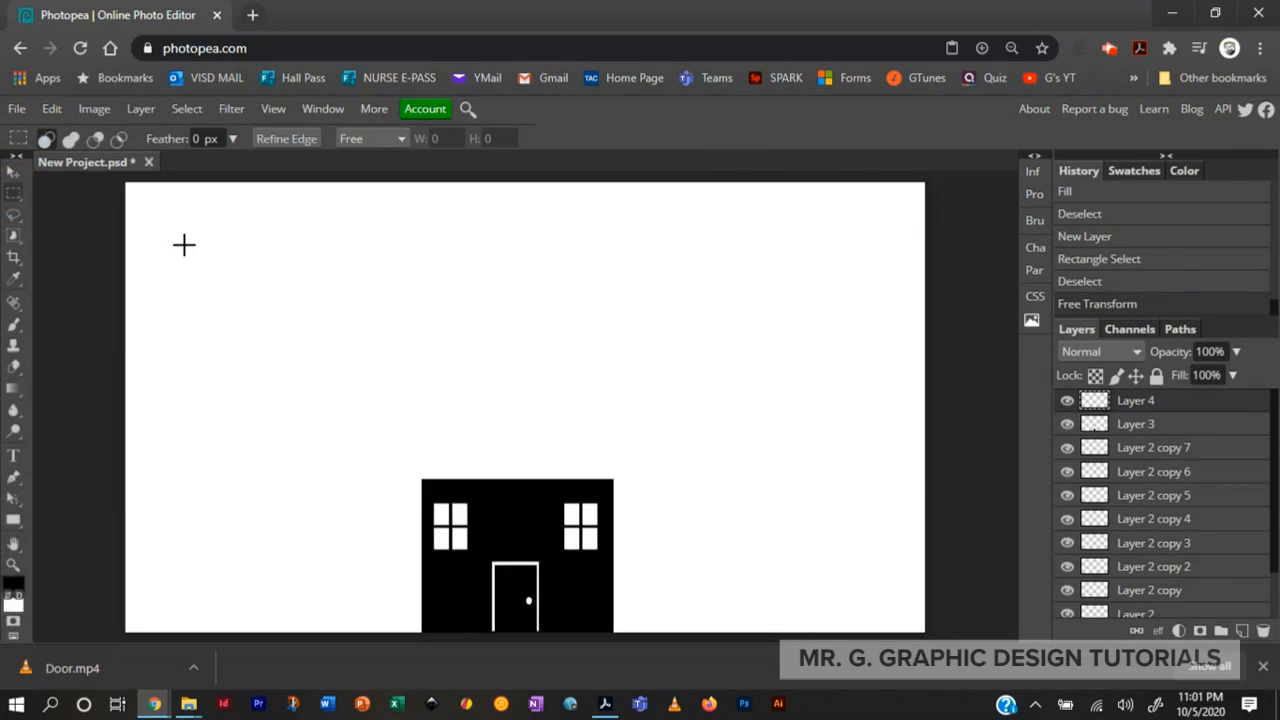
{"action": "left_click_drag", "start_coordinate": [181, 240], "coordinate": [354, 420]}
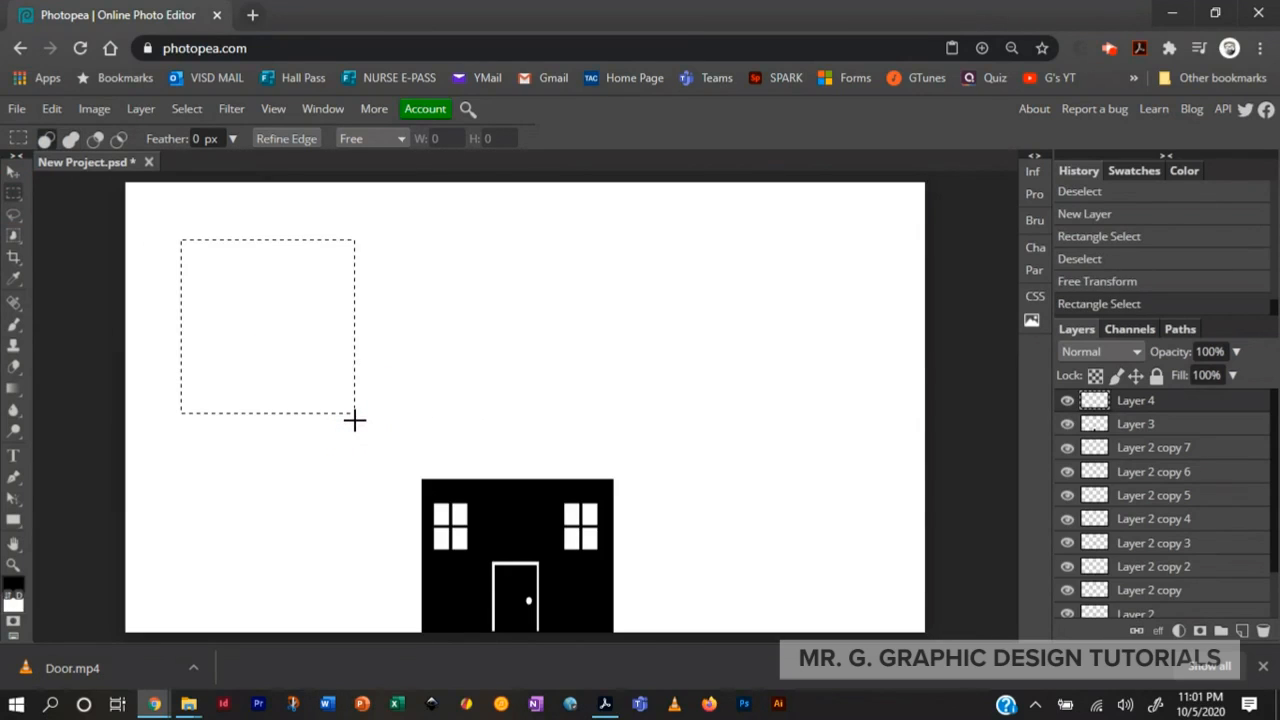
{"action": "key", "text": "alt+BackSpace"}
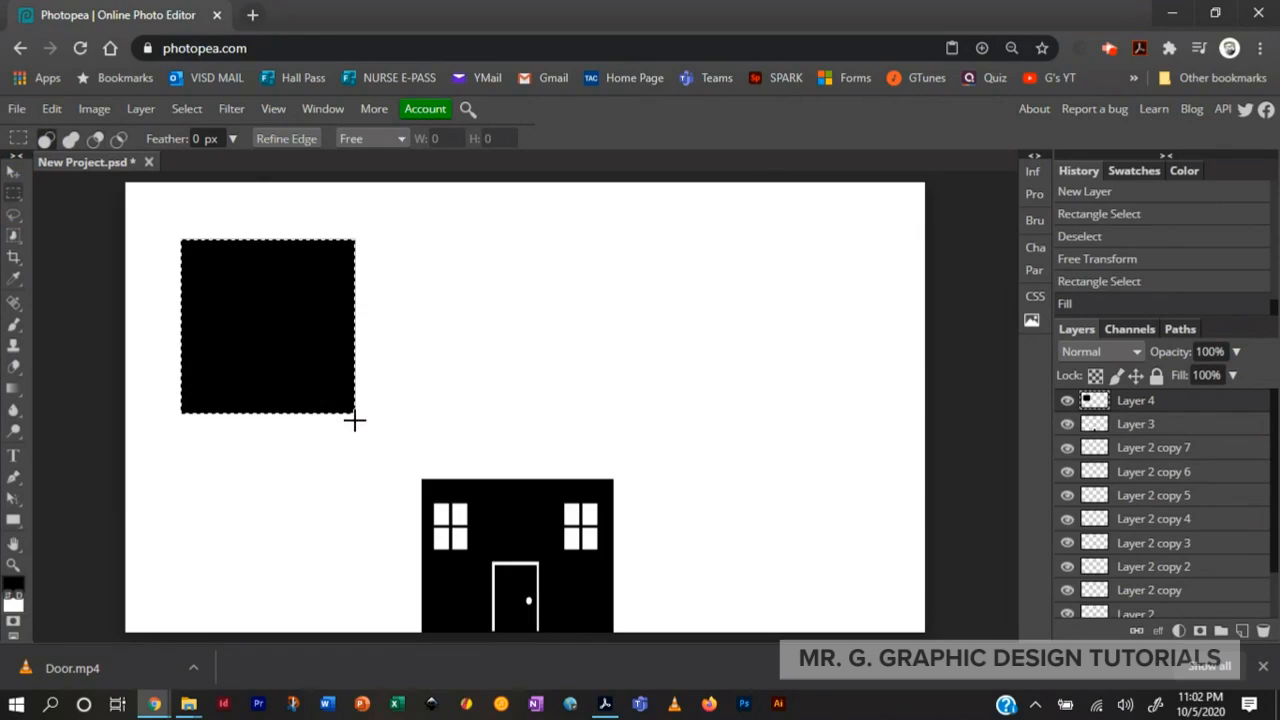
{"action": "key", "text": "ctrl+d"}
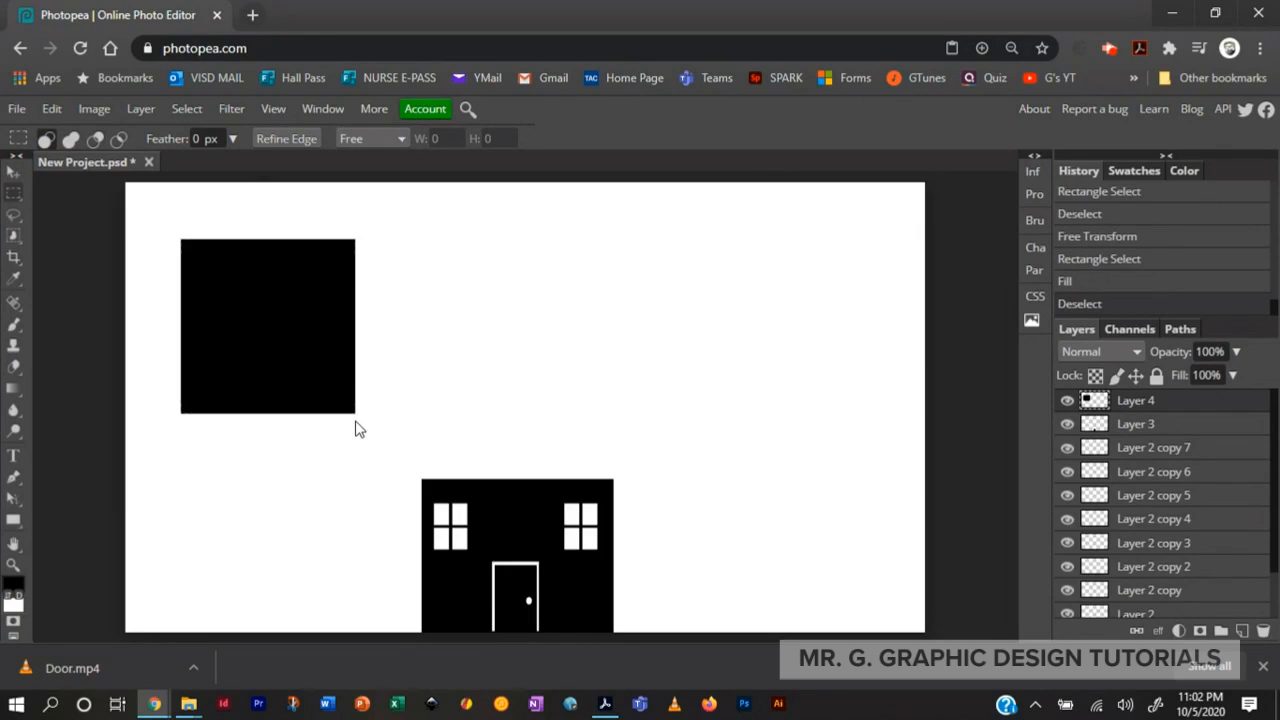
{"action": "key", "text": "ctrl+t"}
{"action": "left_click_drag", "start_coordinate": [385, 222], "coordinate": [427, 335]}
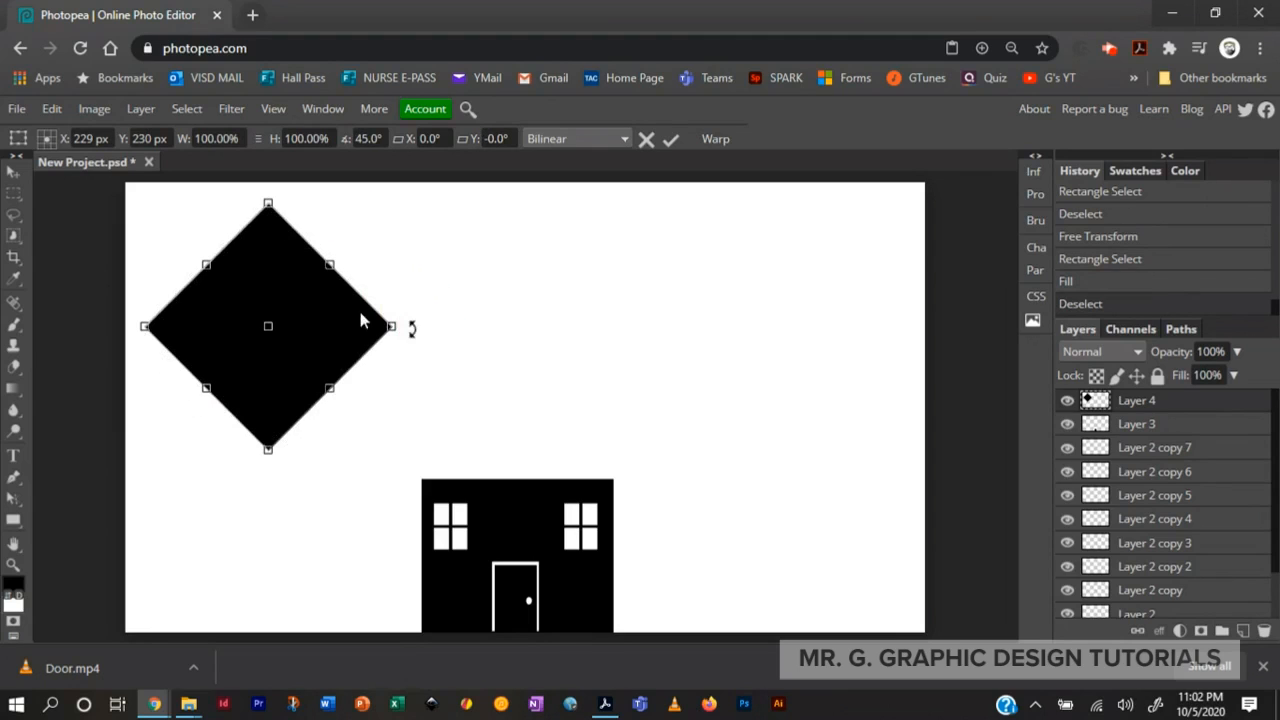
{"action": "left_click", "coordinate": [670, 140]}
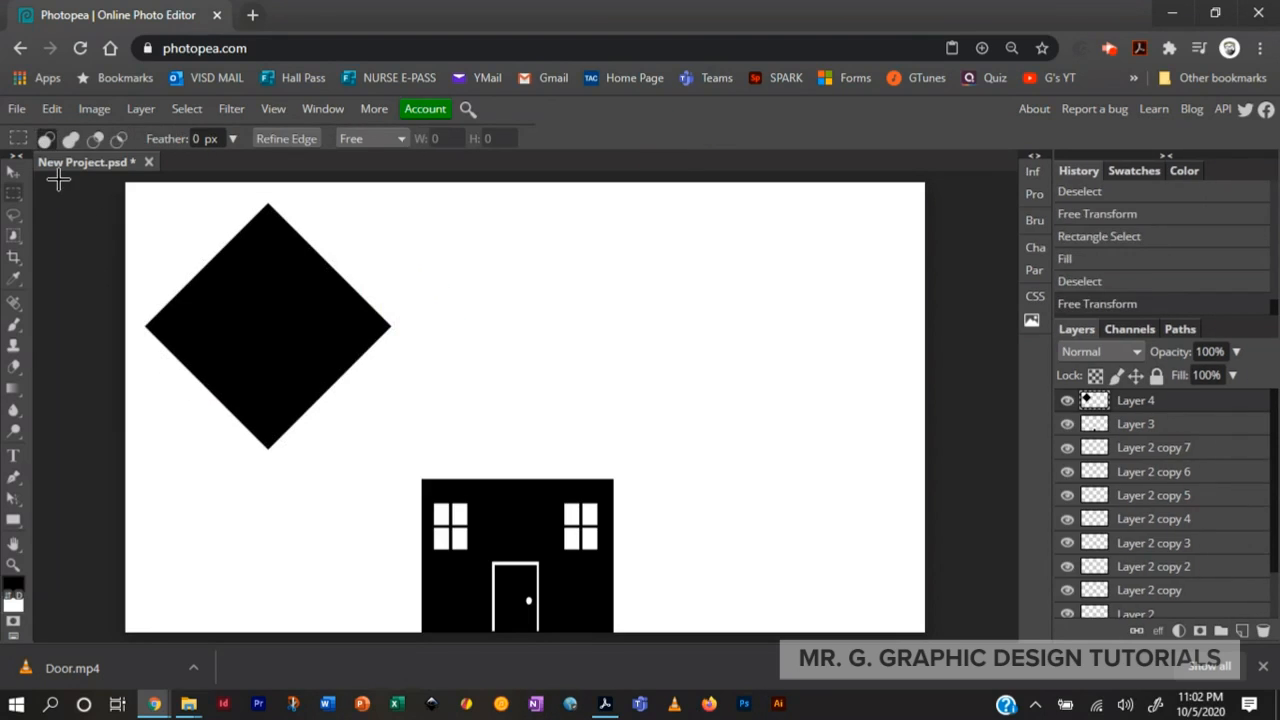
- Clear the lower half of the black diamond to leave a triangle, and place it above the house as the roof
{"action": "left_click_drag", "start_coordinate": [108, 318], "coordinate": [400, 501]}
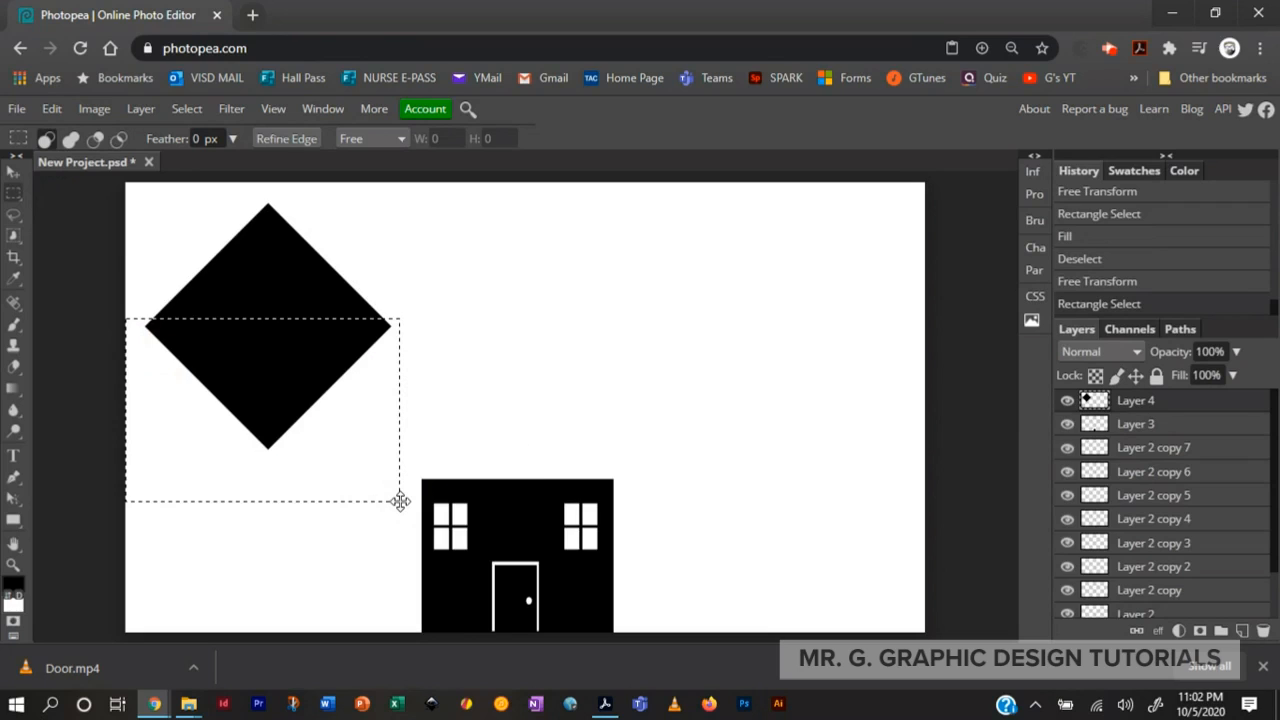
{"action": "key", "text": "Delete"}
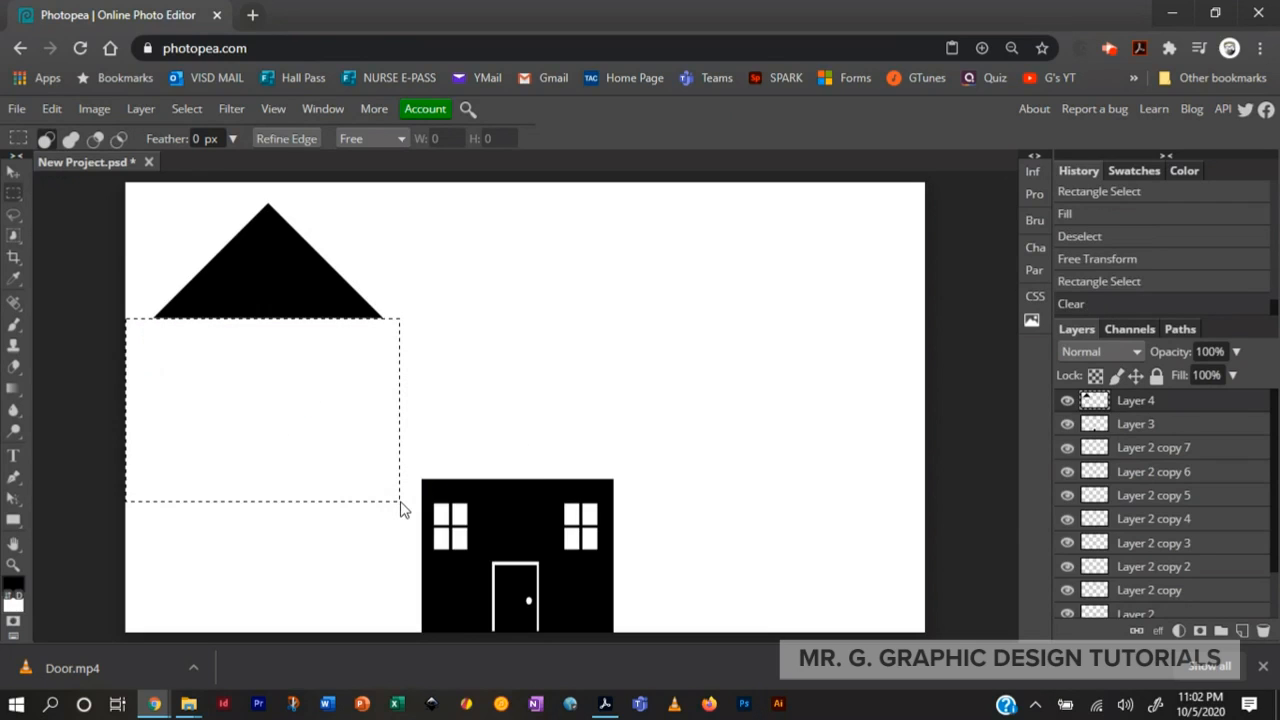
{"action": "key", "text": "ctrl+d"}
{"action": "left_click", "coordinate": [13, 172]}
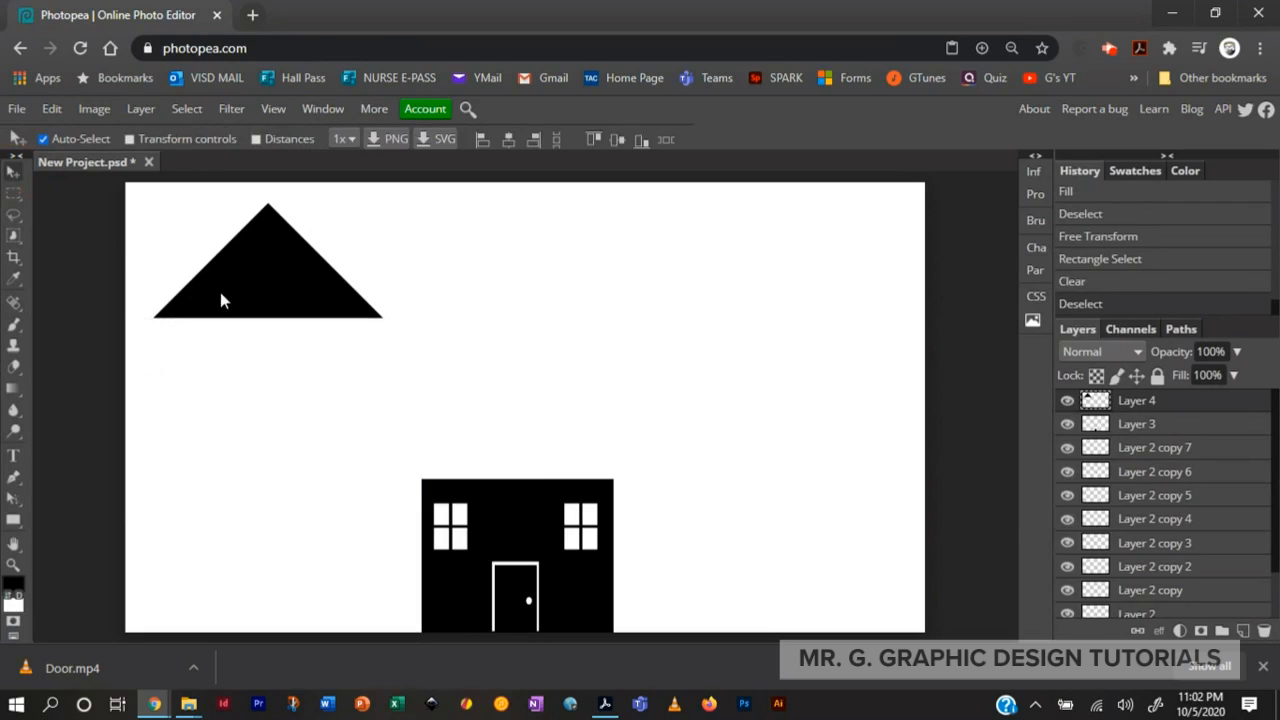
{"action": "left_click_drag", "start_coordinate": [270, 275], "coordinate": [506, 421]}
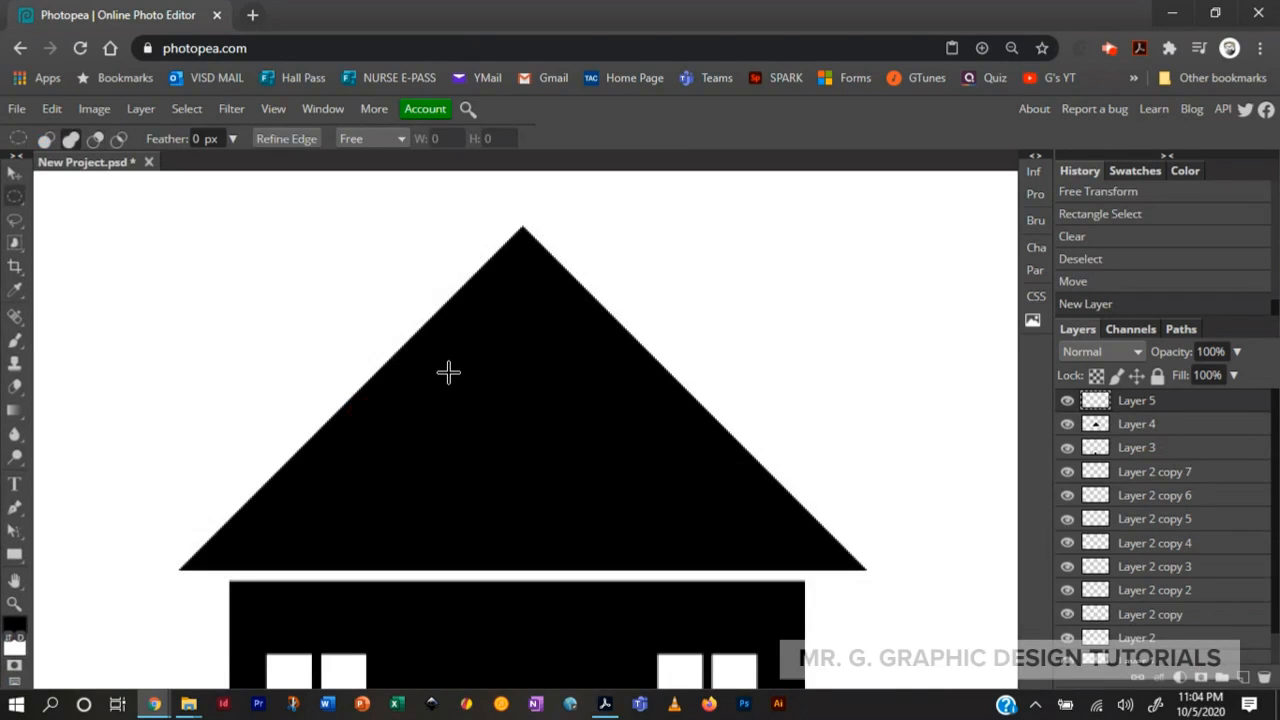
- Create a white-filled circle in the middle of the roof triangle on Layer 5 and deselect it
{"action": "left_click_drag", "start_coordinate": [448, 373], "coordinate": [604, 502]}
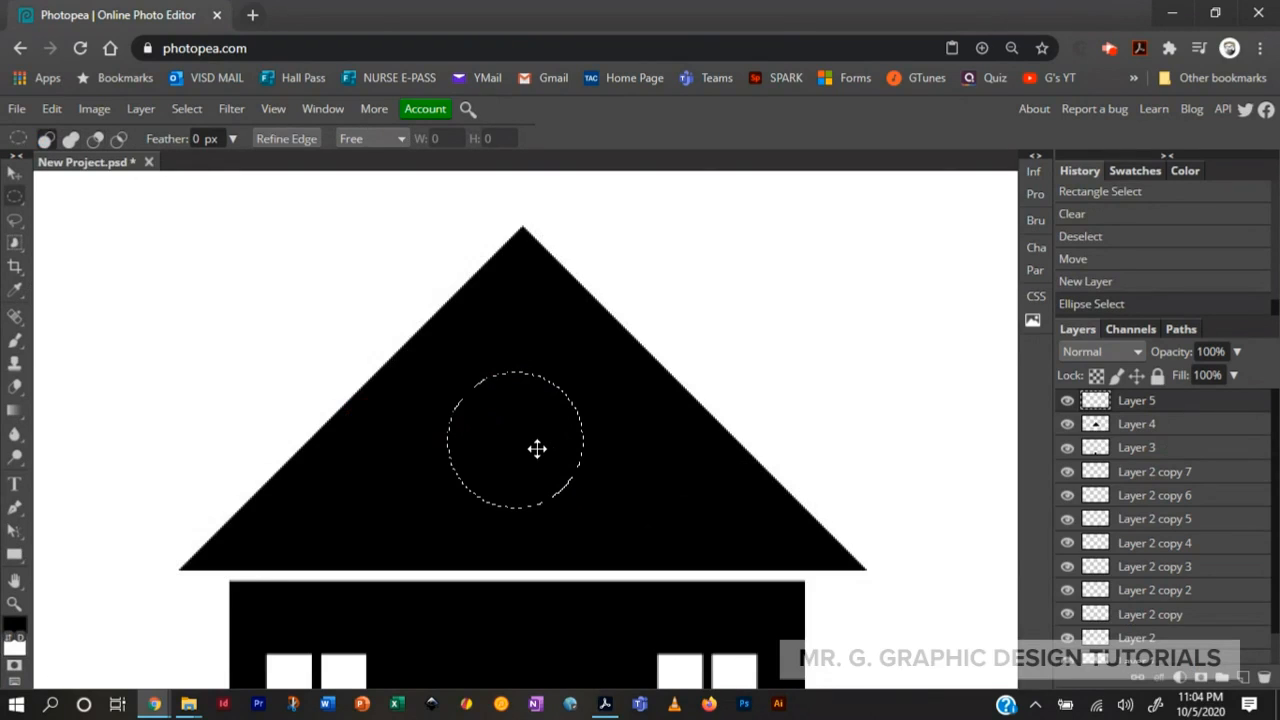
{"action": "key", "text": "ctrl+BackSpace"}
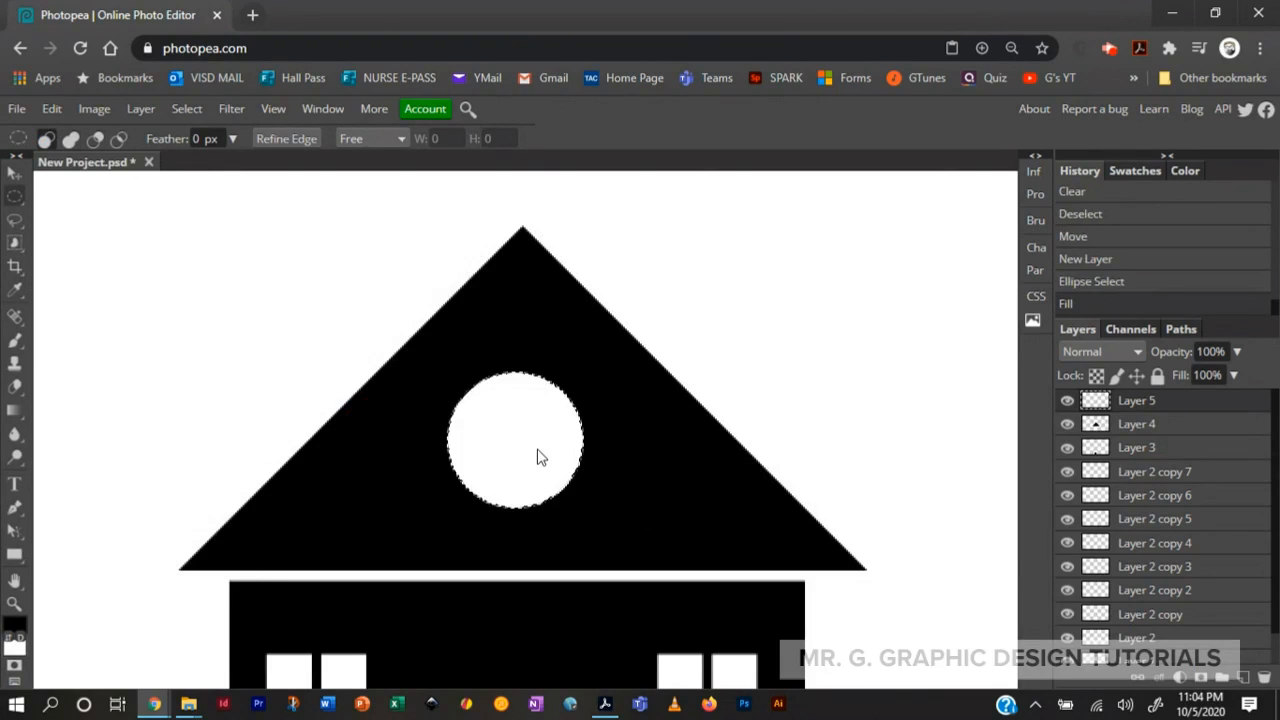
{"action": "key", "text": "ctrl+d"}
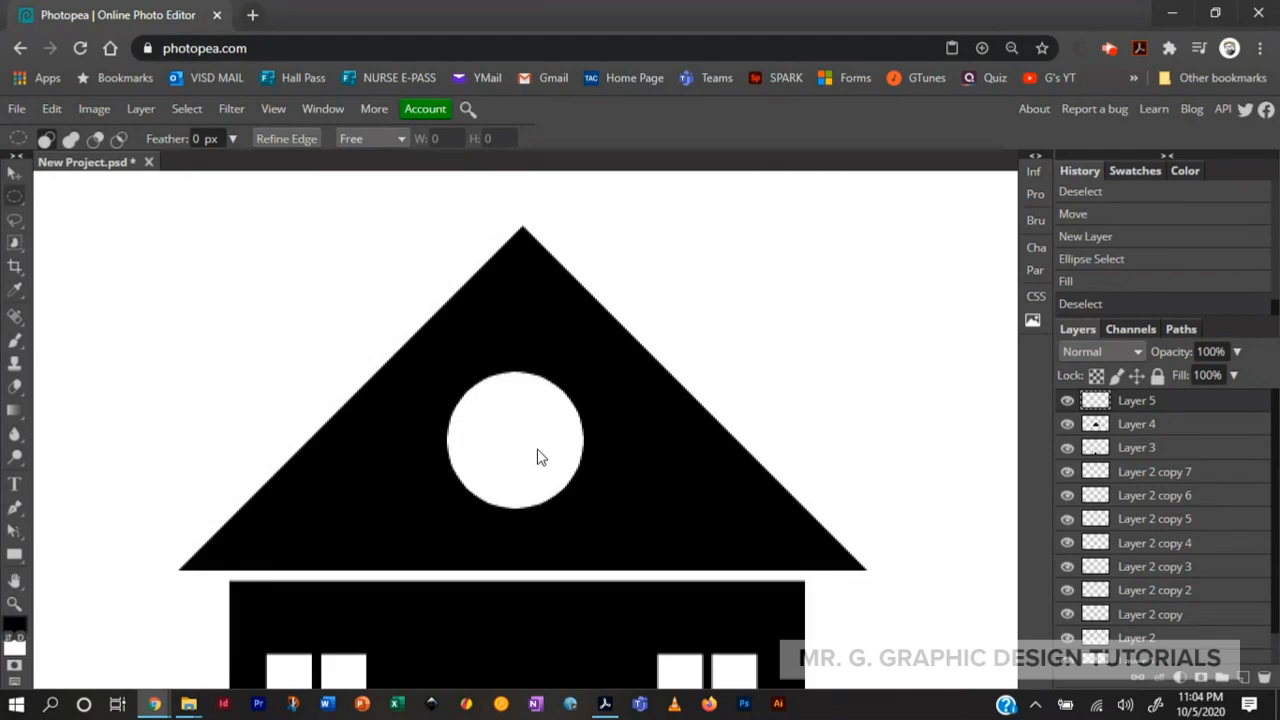
- Cut five evenly spaced thin horizontal bands out of the white roof circle with a rectangular selection to make a louvred vent
{"action": "right_click", "coordinate": [12, 202]}
{"action": "left_click", "coordinate": [90, 195]}
{"action": "left_click_drag", "start_coordinate": [396, 389], "coordinate": [614, 403]}
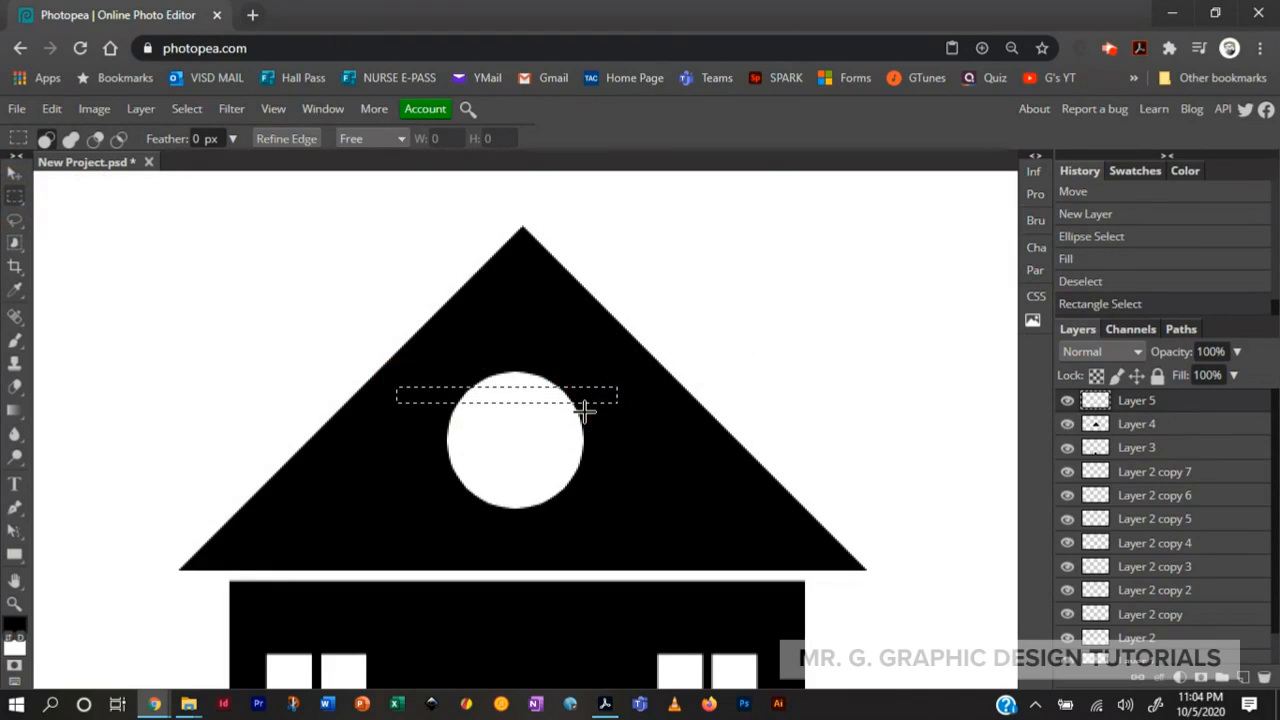
{"action": "key", "text": "Delete"}
{"action": "left_click_drag", "start_coordinate": [560, 393], "coordinate": [570, 487]}
{"action": "key", "text": "Delete"}
{"action": "key", "text": "Delete"}
{"action": "key", "text": "Delete"}
{"action": "key", "text": "Delete"}
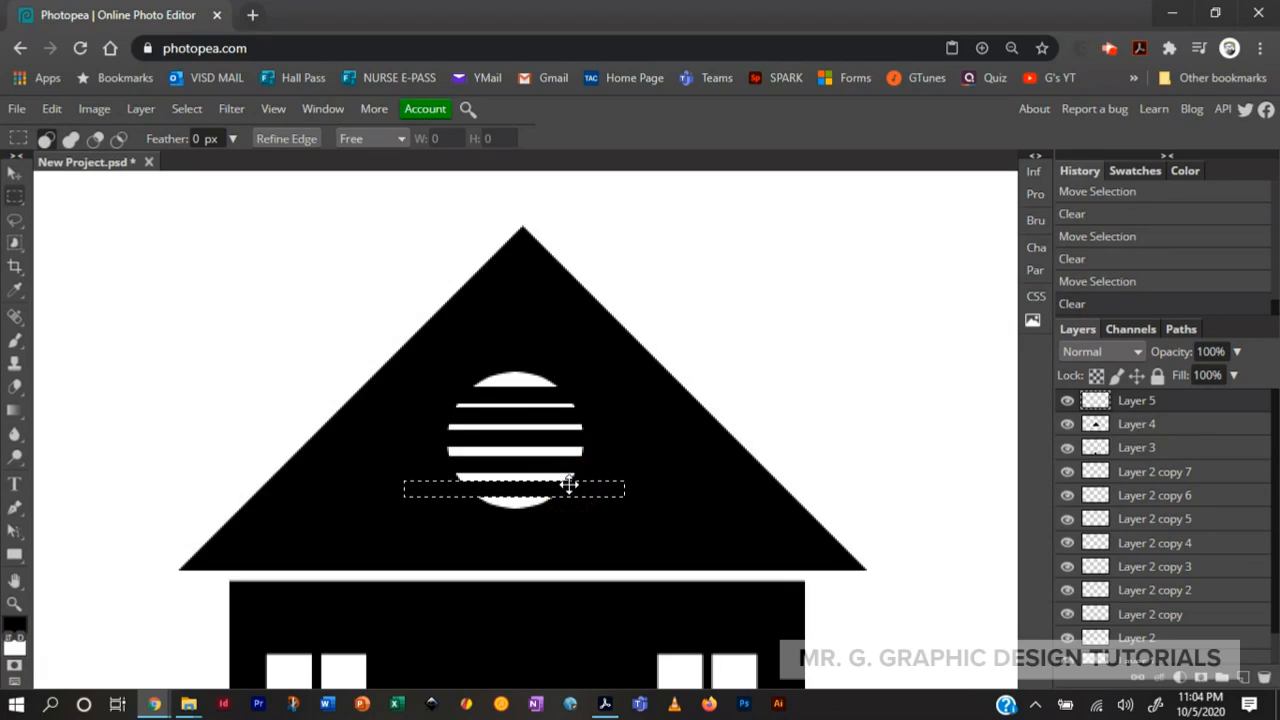
{"action": "key", "text": "ctrl+d"}
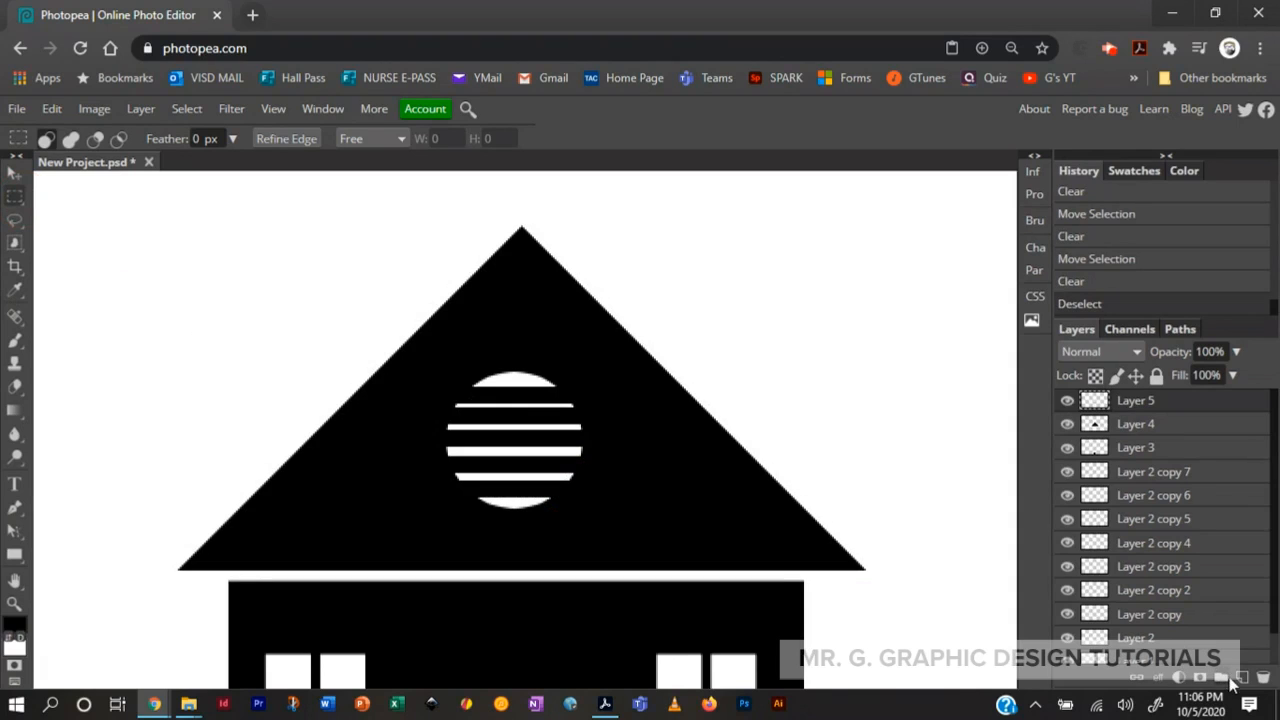
- On a new layer, add a tall black rectangular chimney overlapping the left slope of the roof
{"action": "left_click", "coordinate": [1231, 677]}
{"action": "left_click_drag", "start_coordinate": [231, 296], "coordinate": [313, 527]}
{"action": "left_click_drag", "start_coordinate": [279, 381], "coordinate": [300, 373]}
{"action": "key", "text": "alt"}
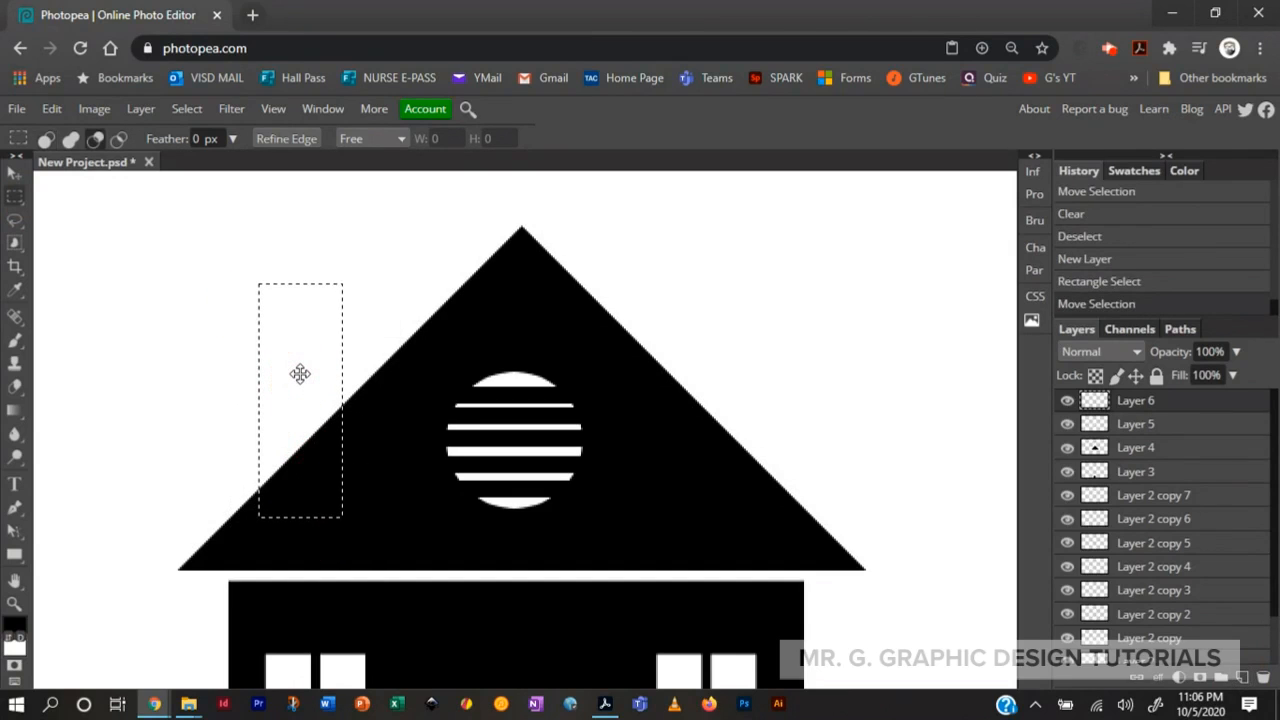
{"action": "key", "text": "alt+BackSpace"}
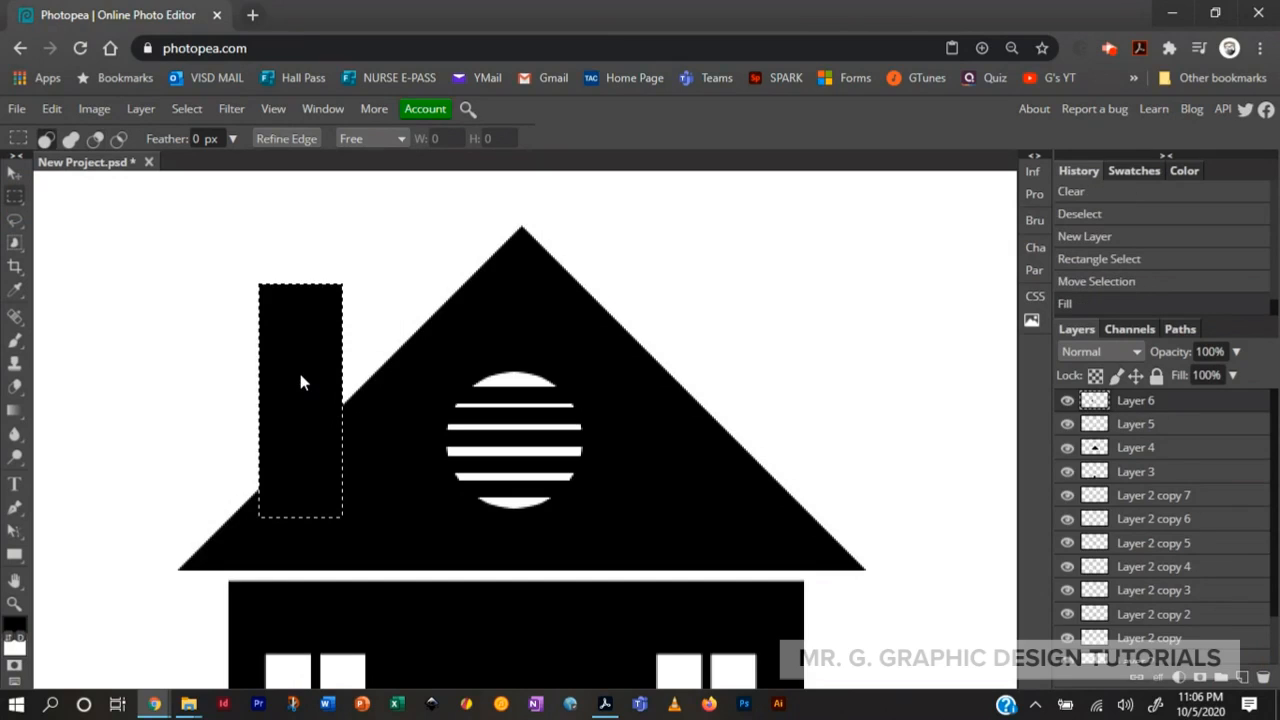
{"action": "key", "text": "ctrl+d"}
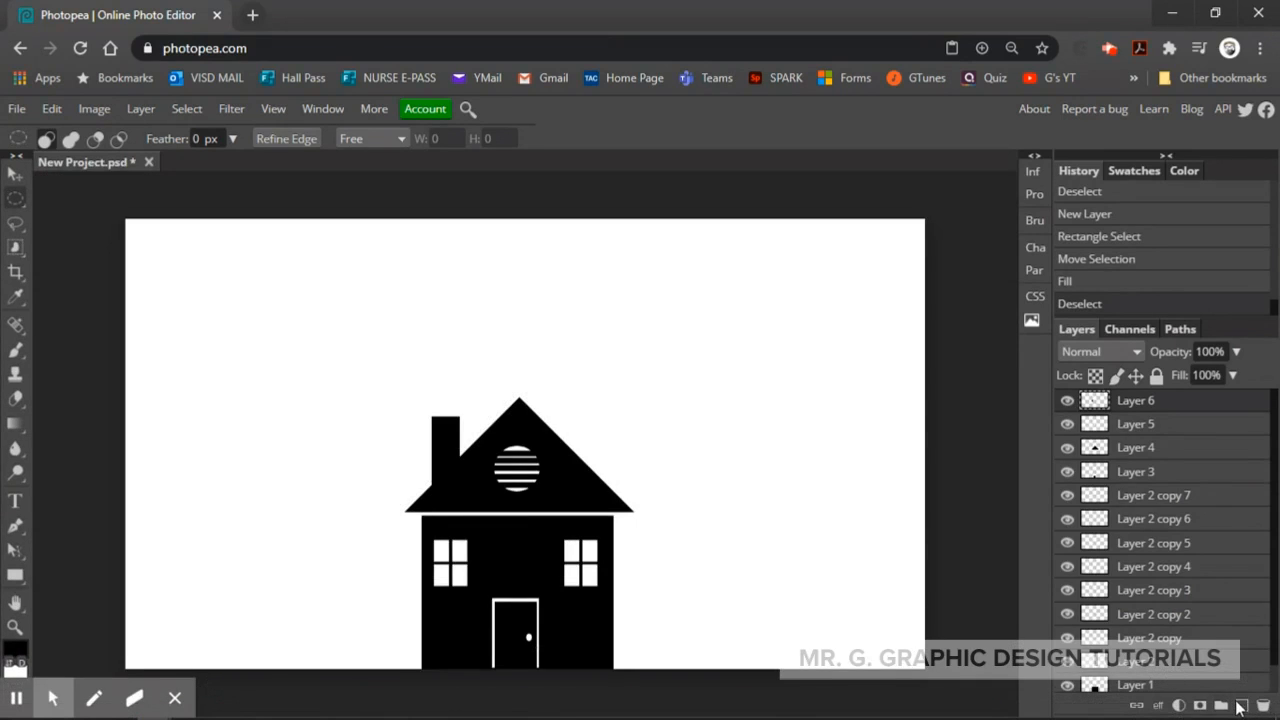
- On a new layer, add a black-filled circle as the sun in the upper-left corner of the sky
{"action": "left_click", "coordinate": [1242, 705]}
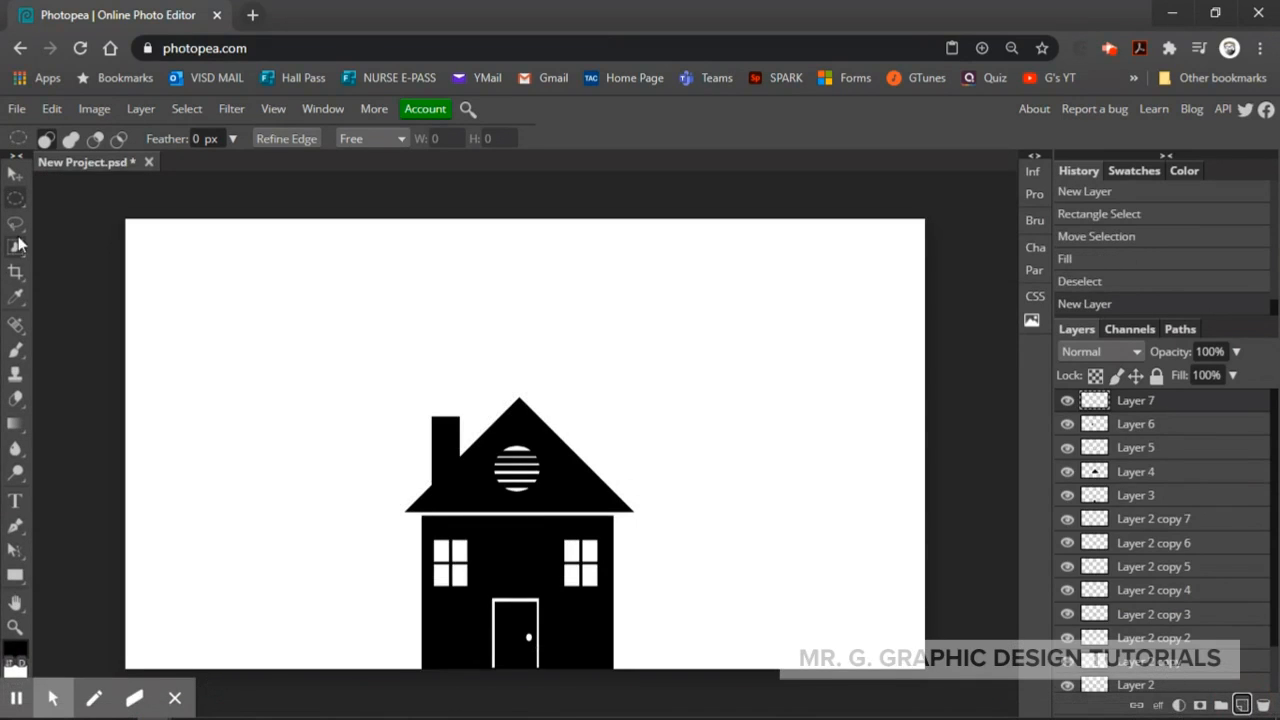
{"action": "left_click_drag", "start_coordinate": [158, 254], "coordinate": [251, 354]}
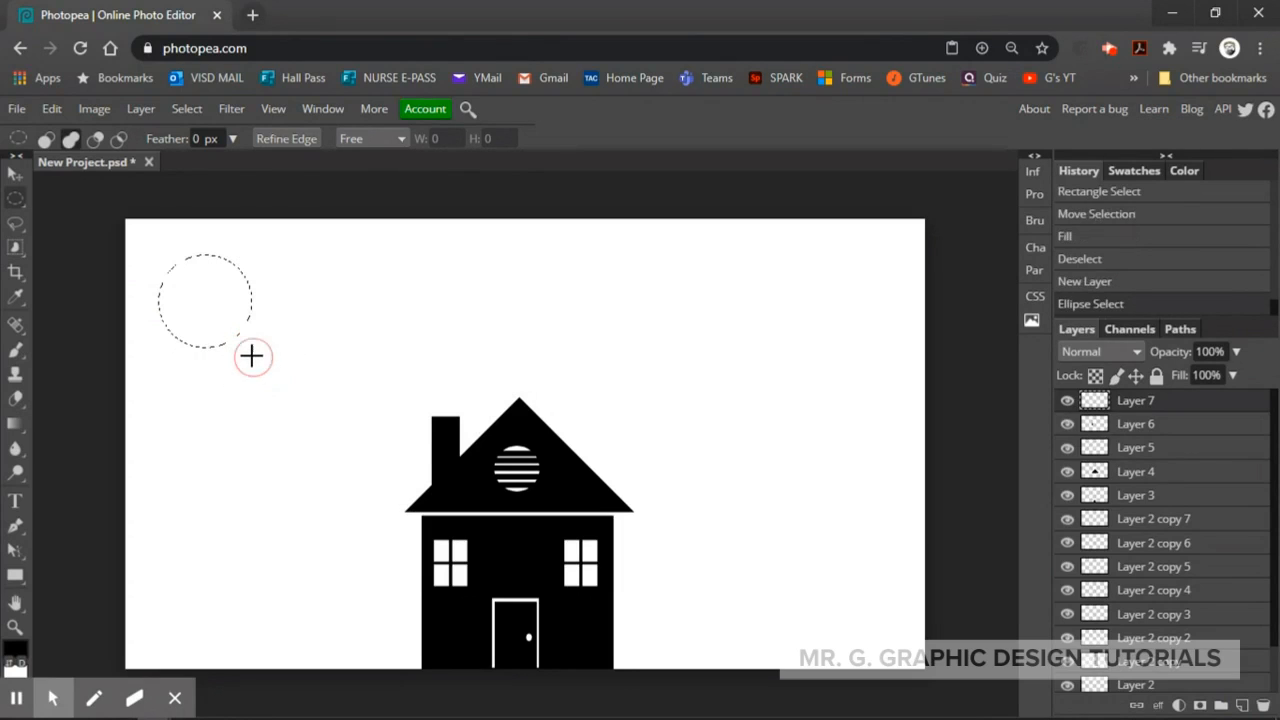
{"action": "key", "text": "alt+BackSpace"}
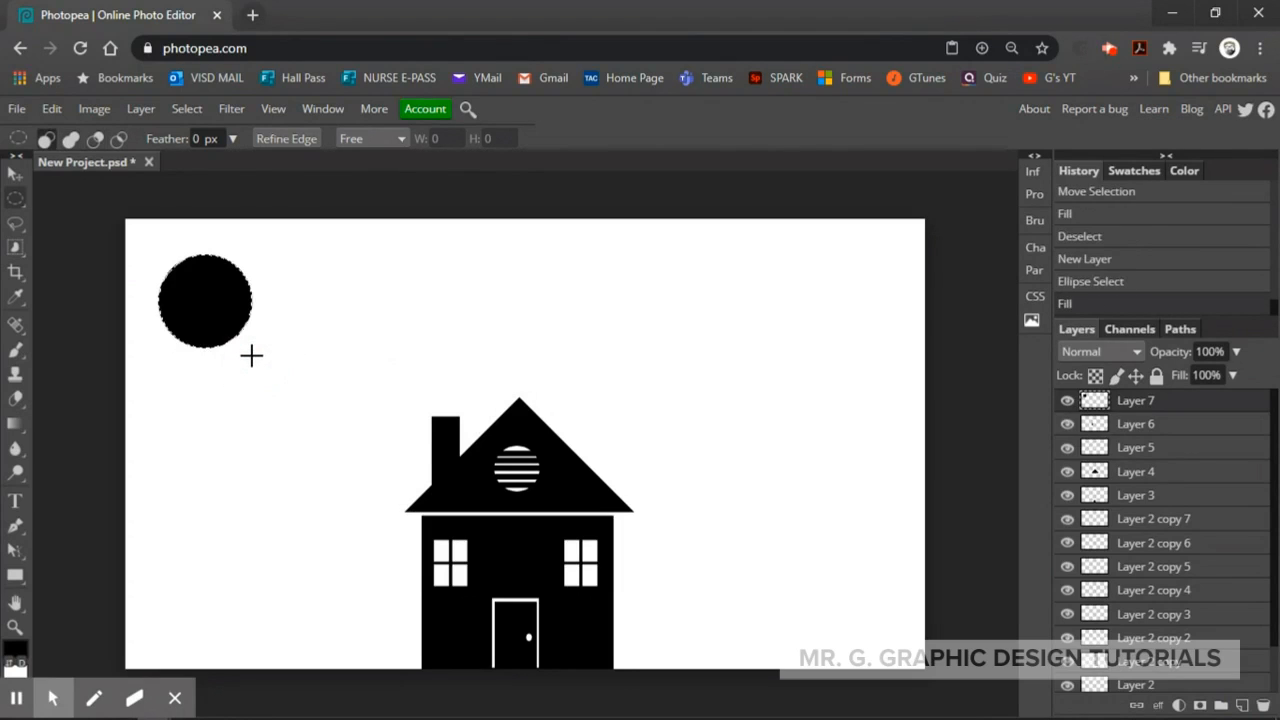
{"action": "key", "text": "ctrl+d"}
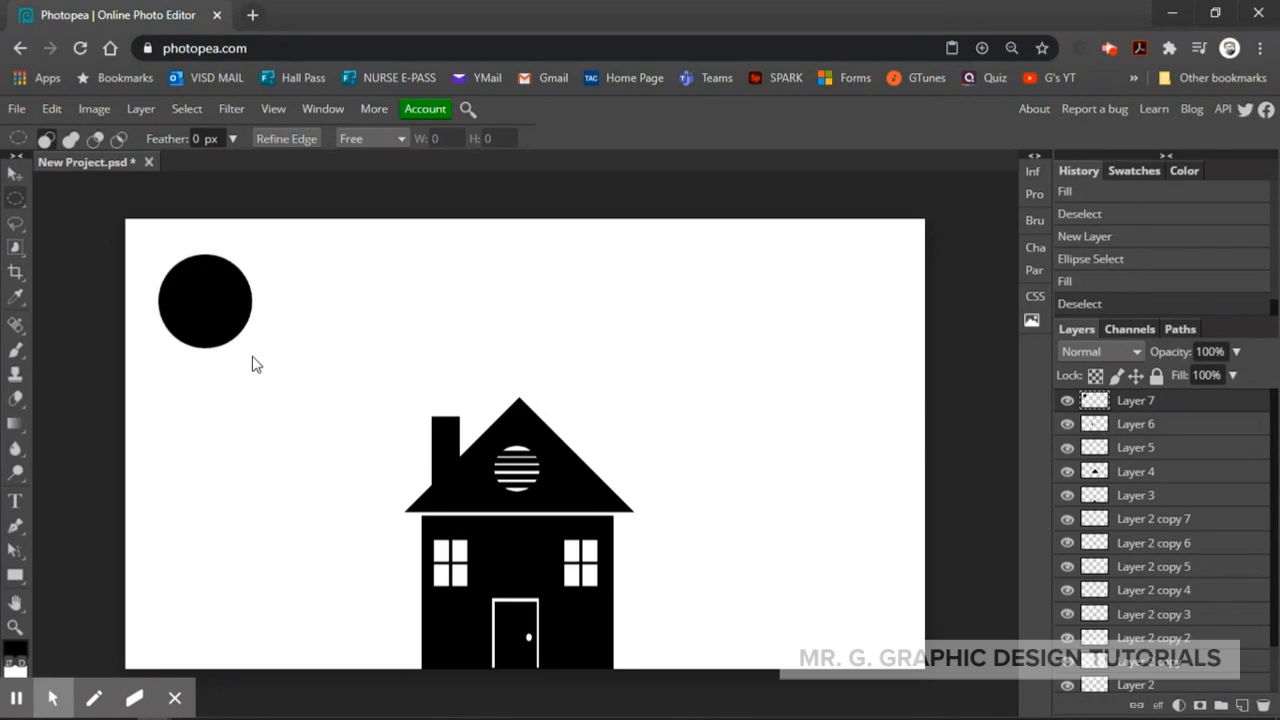
- On a new layer, build a cloud-shaped selection from overlapping ellipses in the sky between the sun and the roof peak
{"action": "key", "text": "ctrl+shift+n"}
{"action": "left_click_drag", "start_coordinate": [309, 256], "coordinate": [404, 333]}
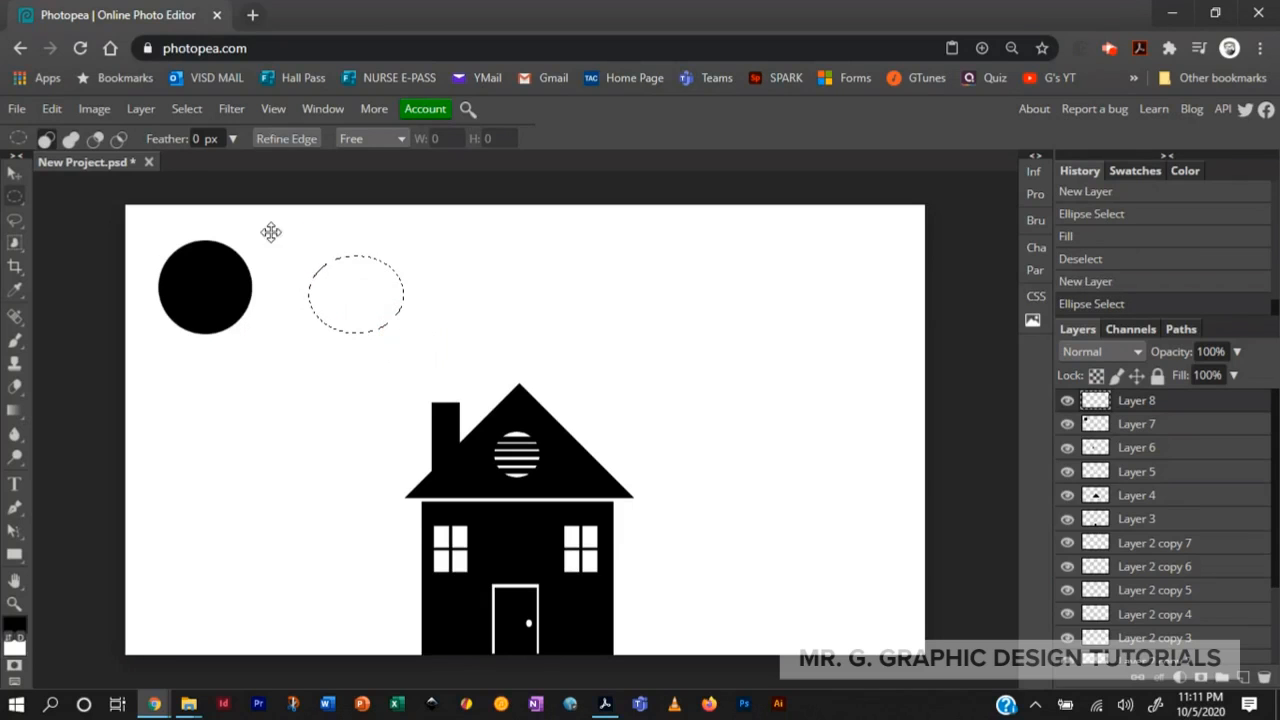
{"action": "left_click", "coordinate": [70, 138]}
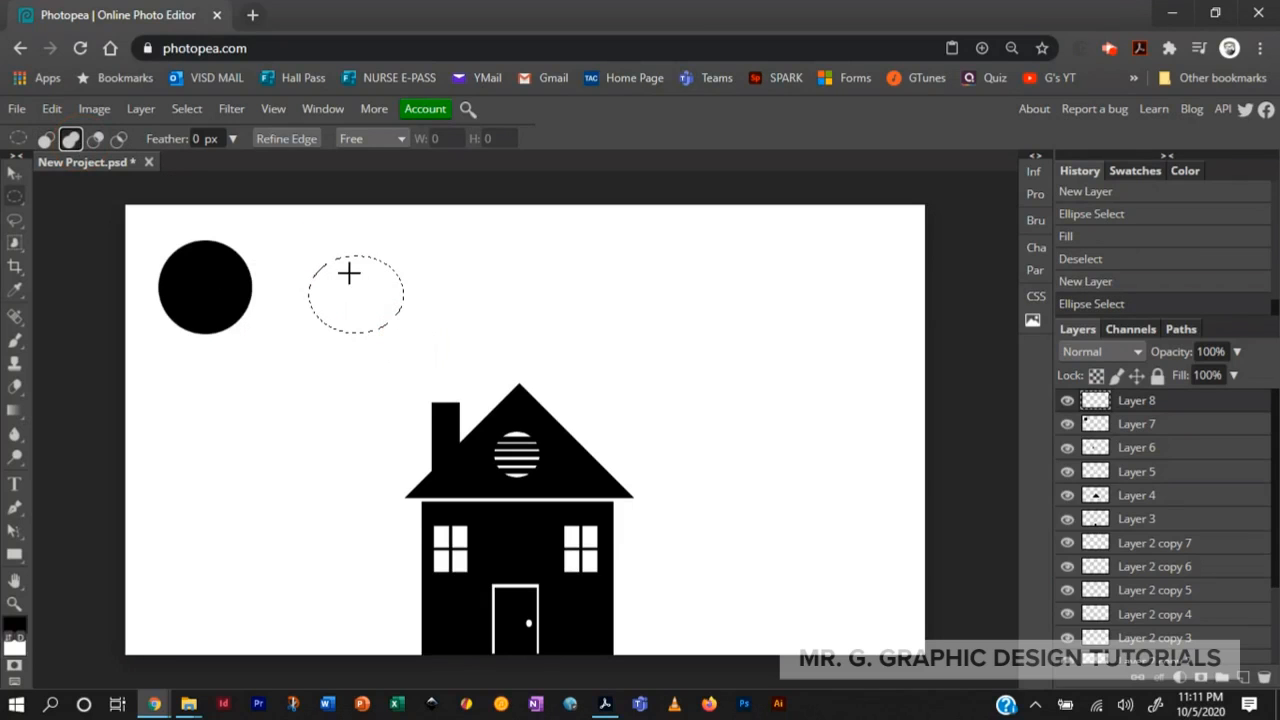
{"action": "left_click_drag", "start_coordinate": [354, 260], "coordinate": [485, 338]}
{"action": "left_click_drag", "start_coordinate": [430, 262], "coordinate": [555, 332]}
{"action": "left_click_drag", "start_coordinate": [472, 279], "coordinate": [364, 342]}
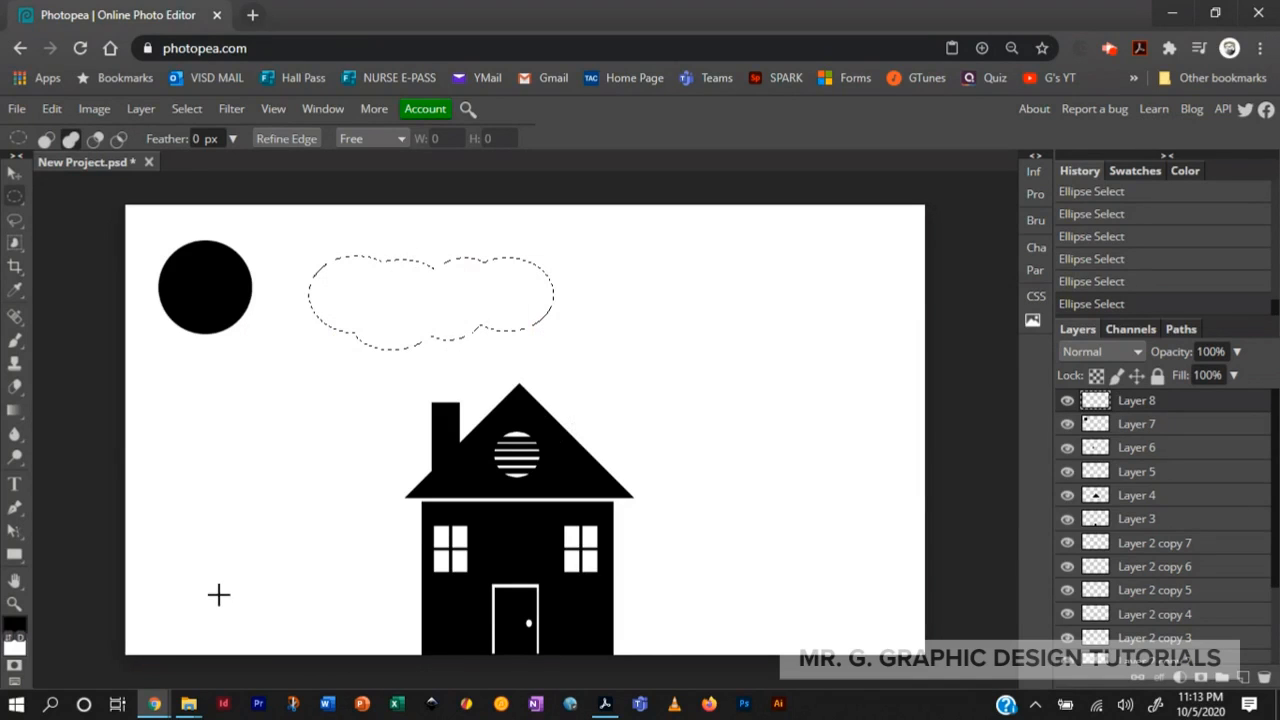
- Set the foreground colour to the preset grey
{"action": "left_click", "coordinate": [17, 626]}
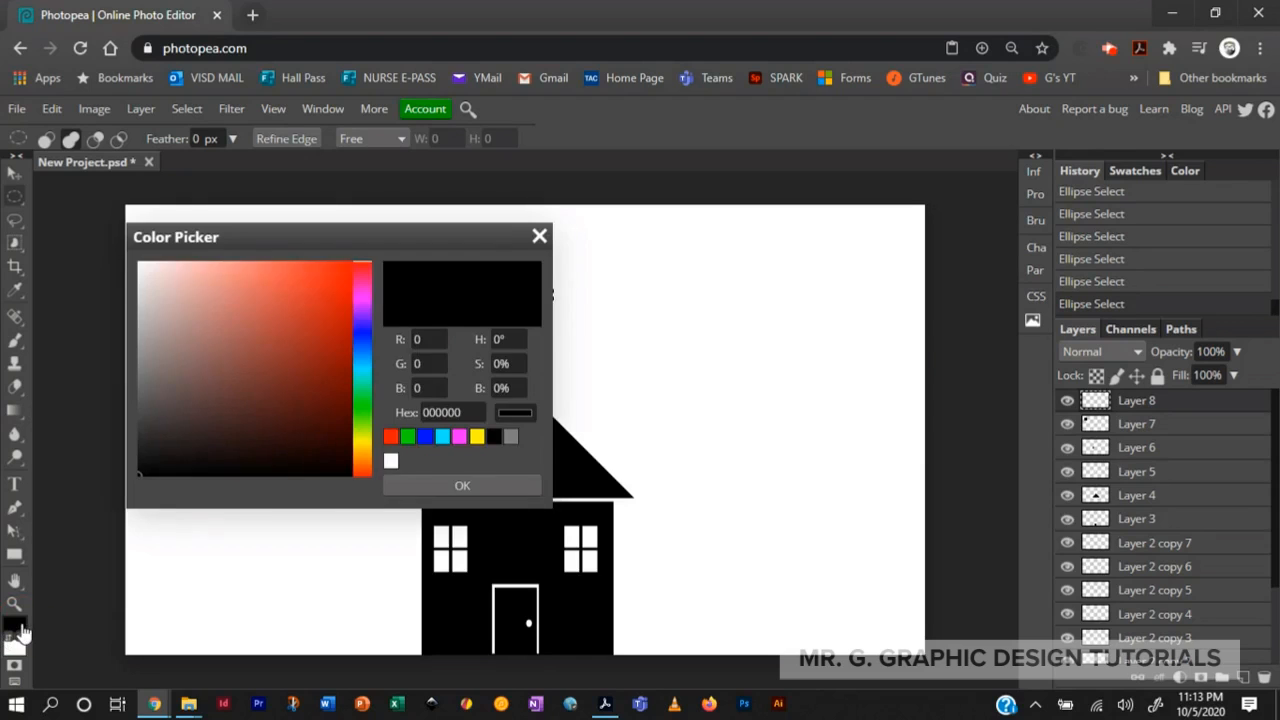
{"action": "left_click", "coordinate": [510, 440]}
{"action": "left_click", "coordinate": [488, 486]}
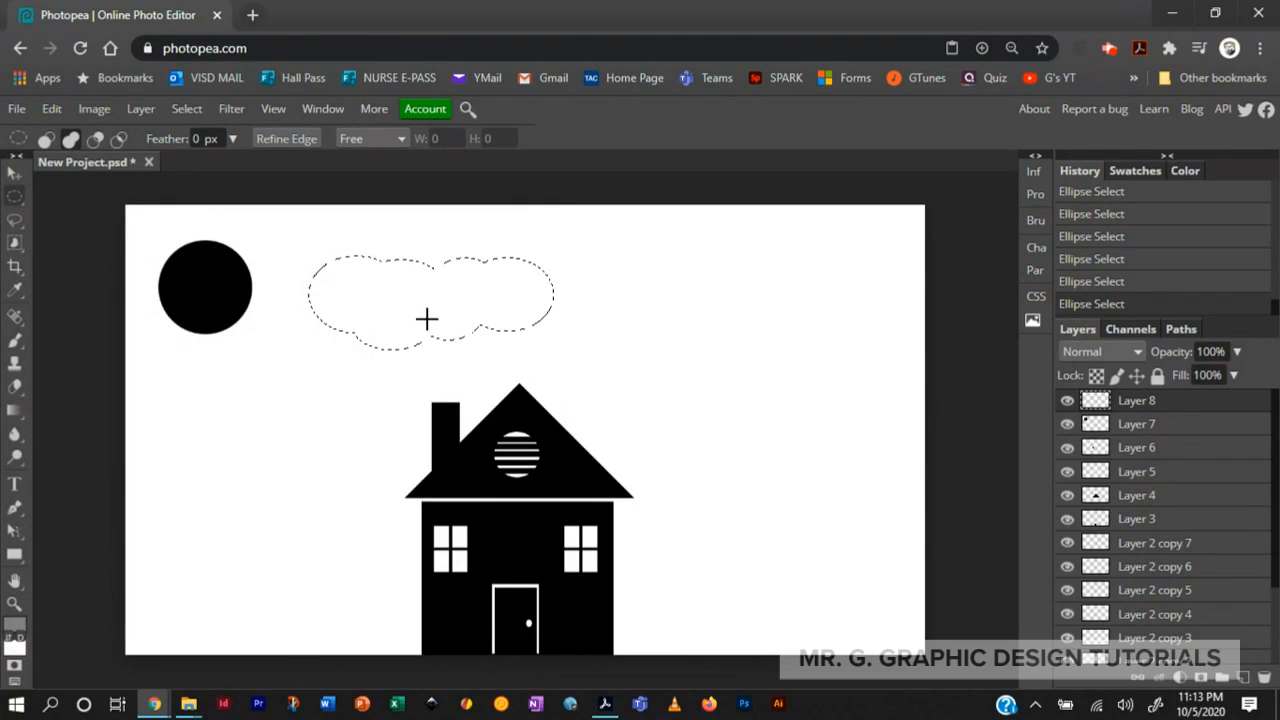
- Fill the cloud selection with grey, deselect it, and add a new layer
{"action": "key", "text": "alt+BackSpace"}
{"action": "key", "text": "ctrl+d"}
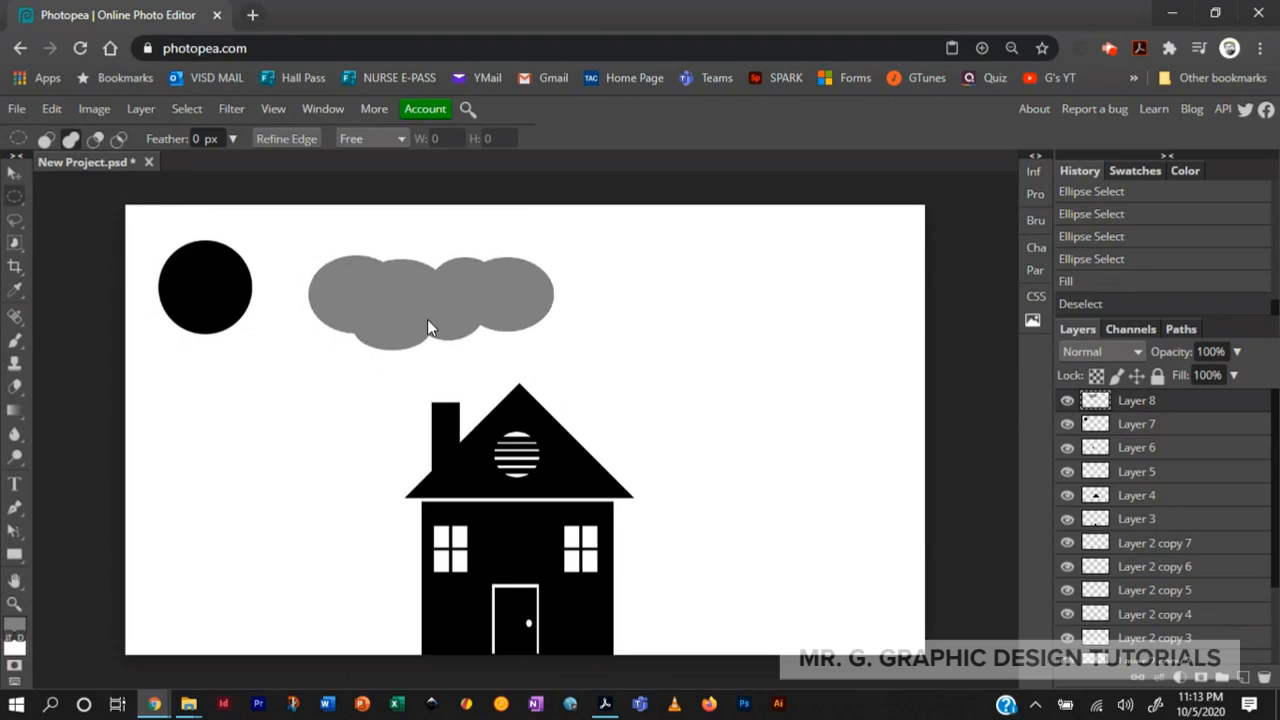
{"action": "left_click", "coordinate": [1244, 676]}
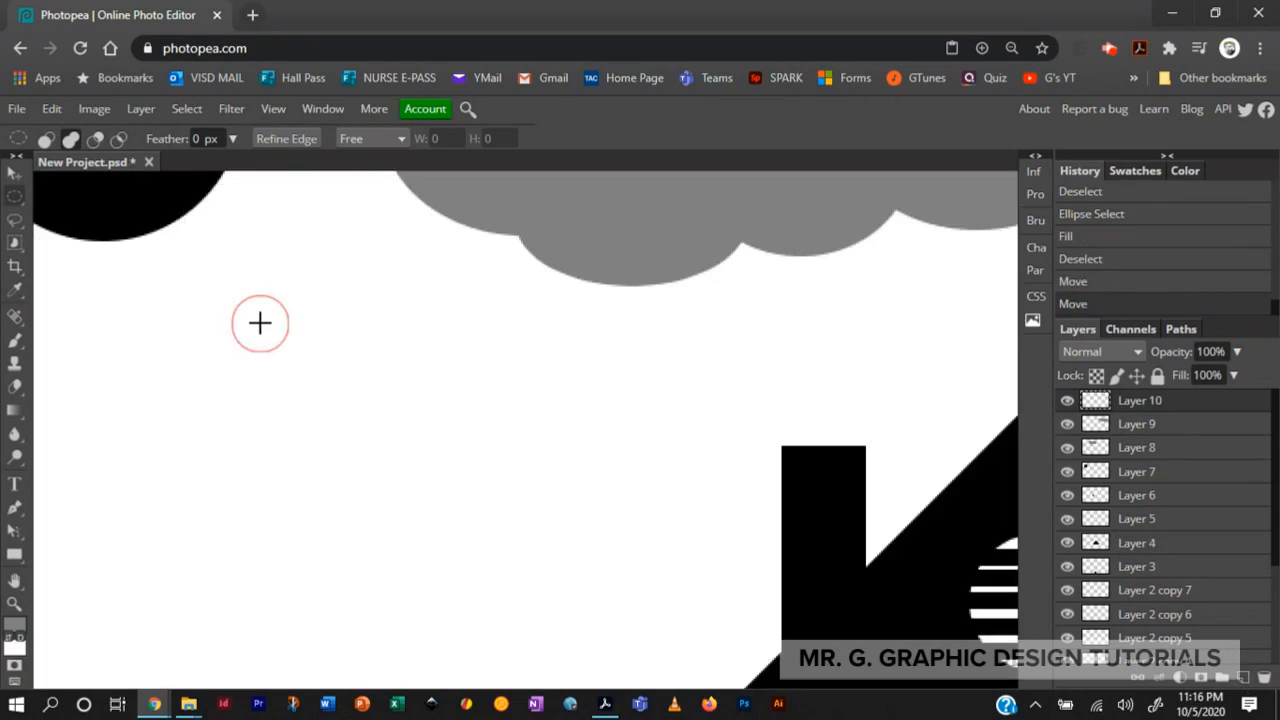
- Create a thin black crescent wing below the sun by subtracting an offset ellipse from an ellipse selection and filling what remains
{"action": "left_click_drag", "start_coordinate": [258, 323], "coordinate": [409, 427]}
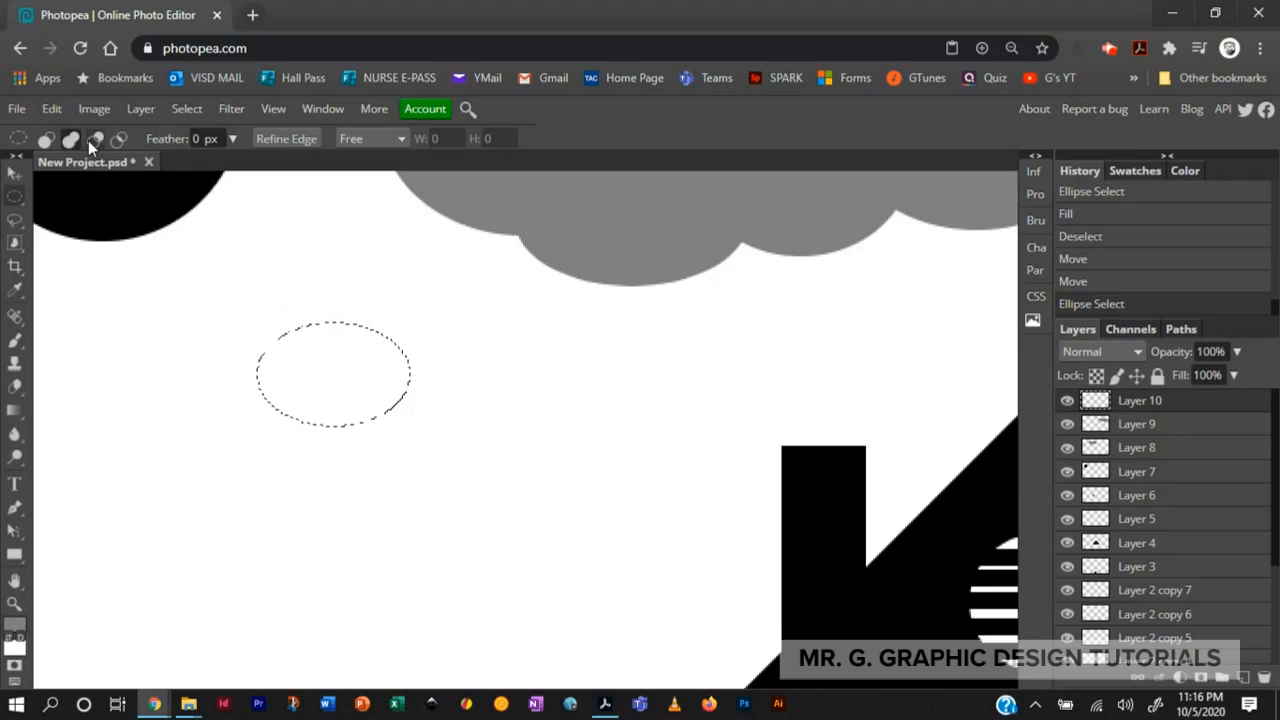
{"action": "left_click", "coordinate": [94, 139]}
{"action": "left_click", "coordinate": [419, 470]}
{"action": "left_click_drag", "start_coordinate": [419, 470], "coordinate": [221, 333]}
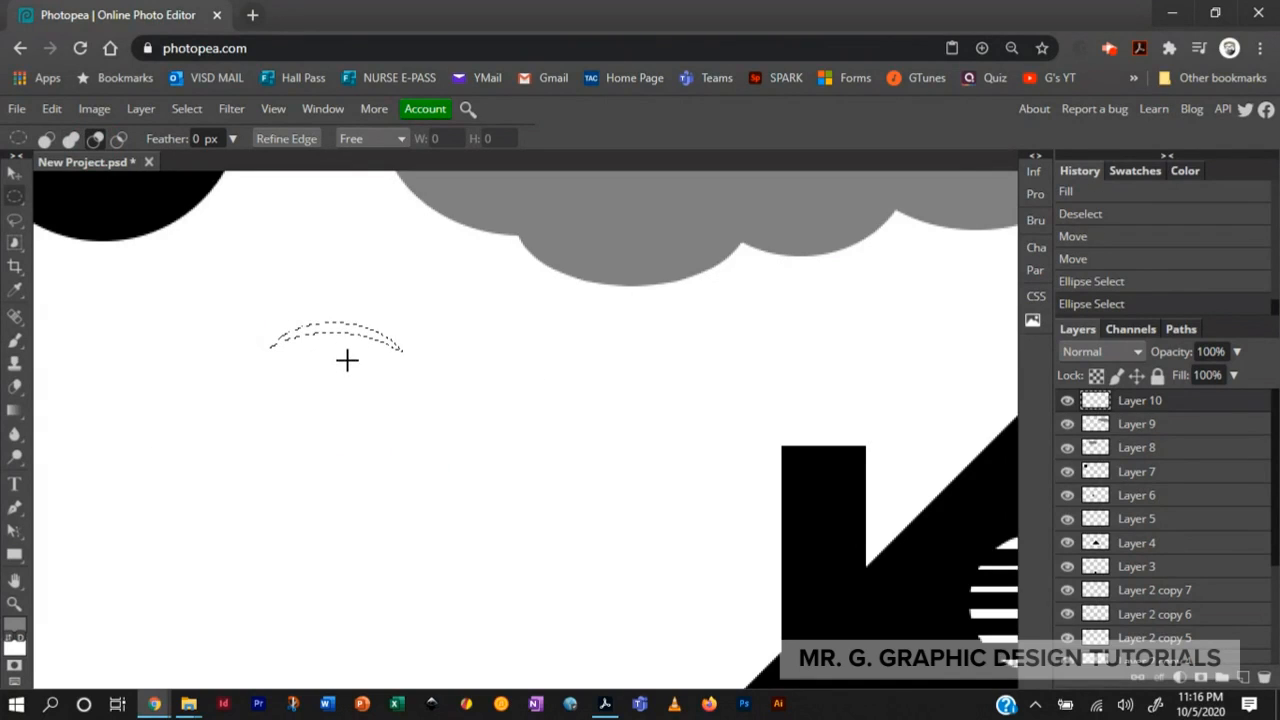
{"action": "left_click", "coordinate": [20, 636]}
{"action": "key", "text": "alt+BackSpace"}
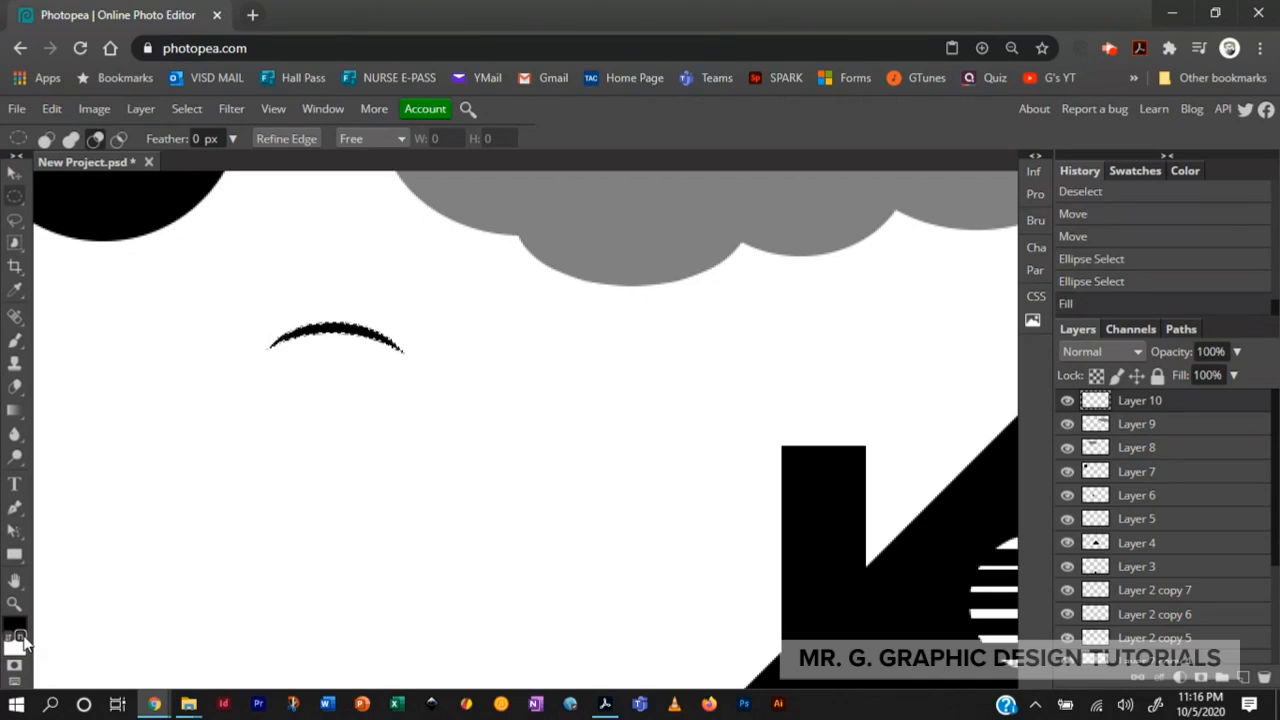
{"action": "key", "text": "ctrl+d"}
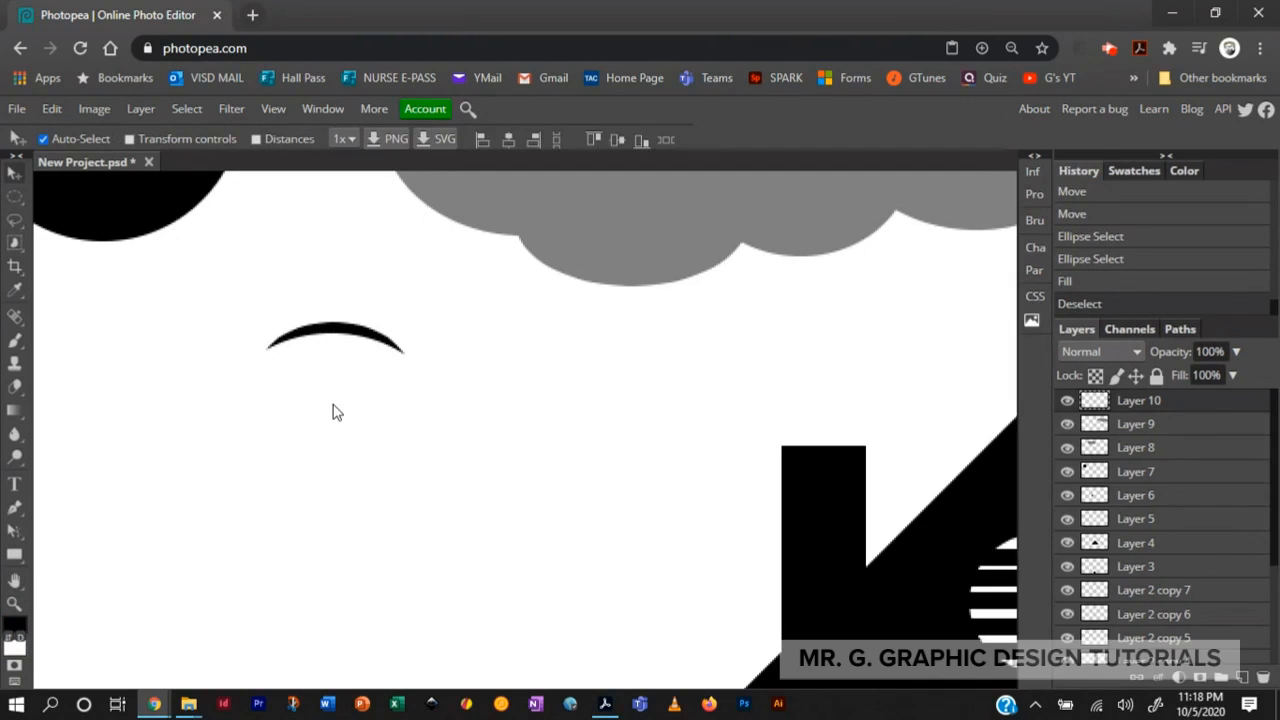
- Duplicate the crescent as the bird's second wing beside the first, and add a small black-filled oval body where the wings meet
{"action": "key", "text": "ctrl+j"}
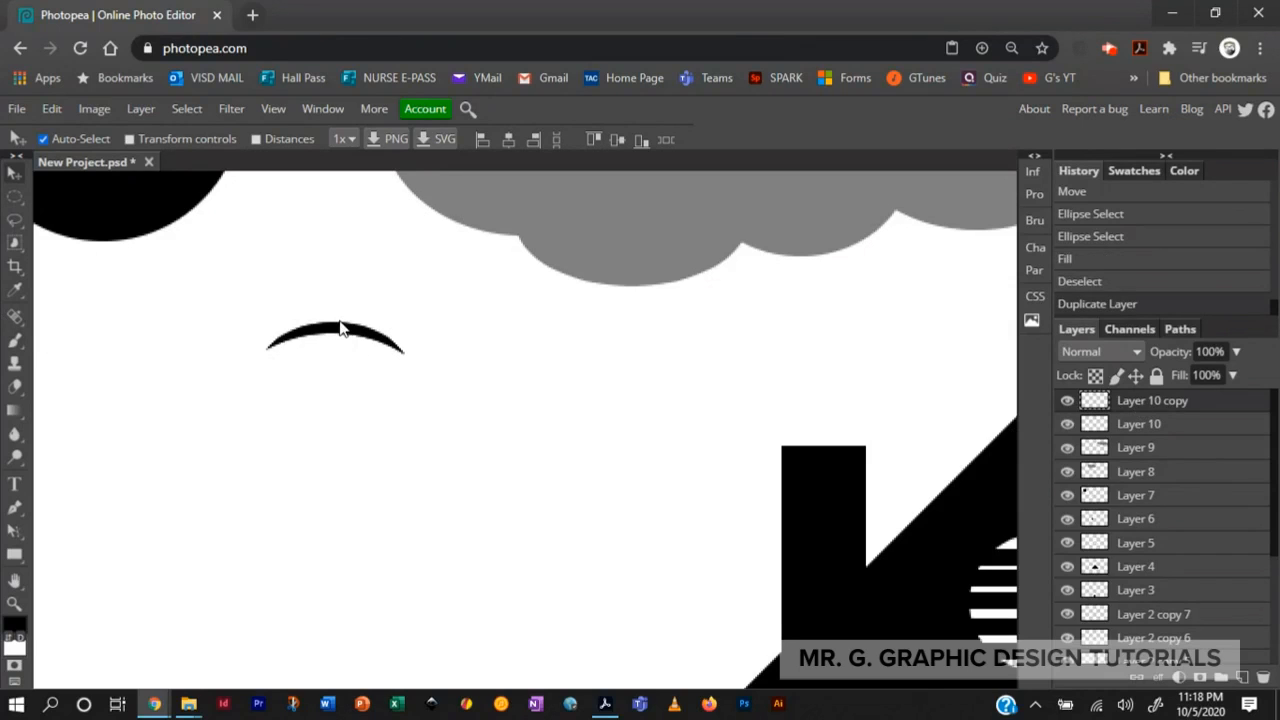
{"action": "left_click_drag", "start_coordinate": [340, 337], "coordinate": [471, 342]}
{"action": "right_click", "coordinate": [14, 196]}
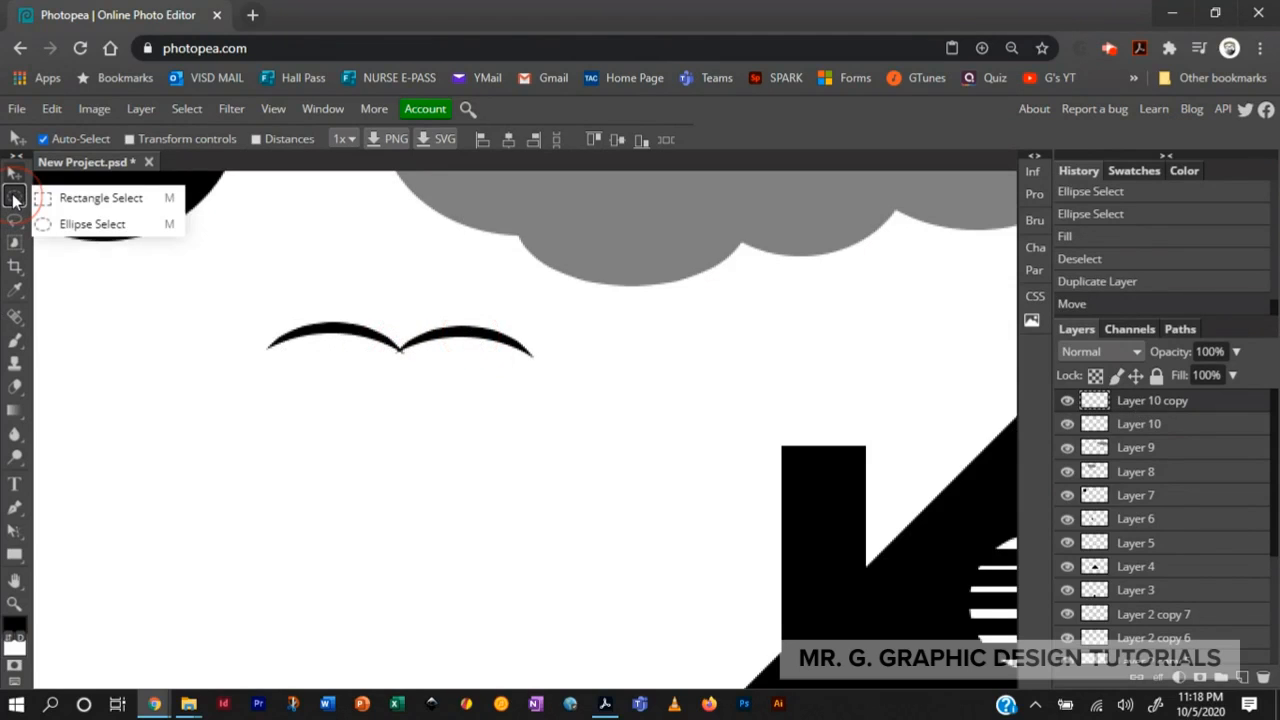
{"action": "left_click", "coordinate": [62, 226]}
{"action": "left_click_drag", "start_coordinate": [385, 345], "coordinate": [415, 385]}
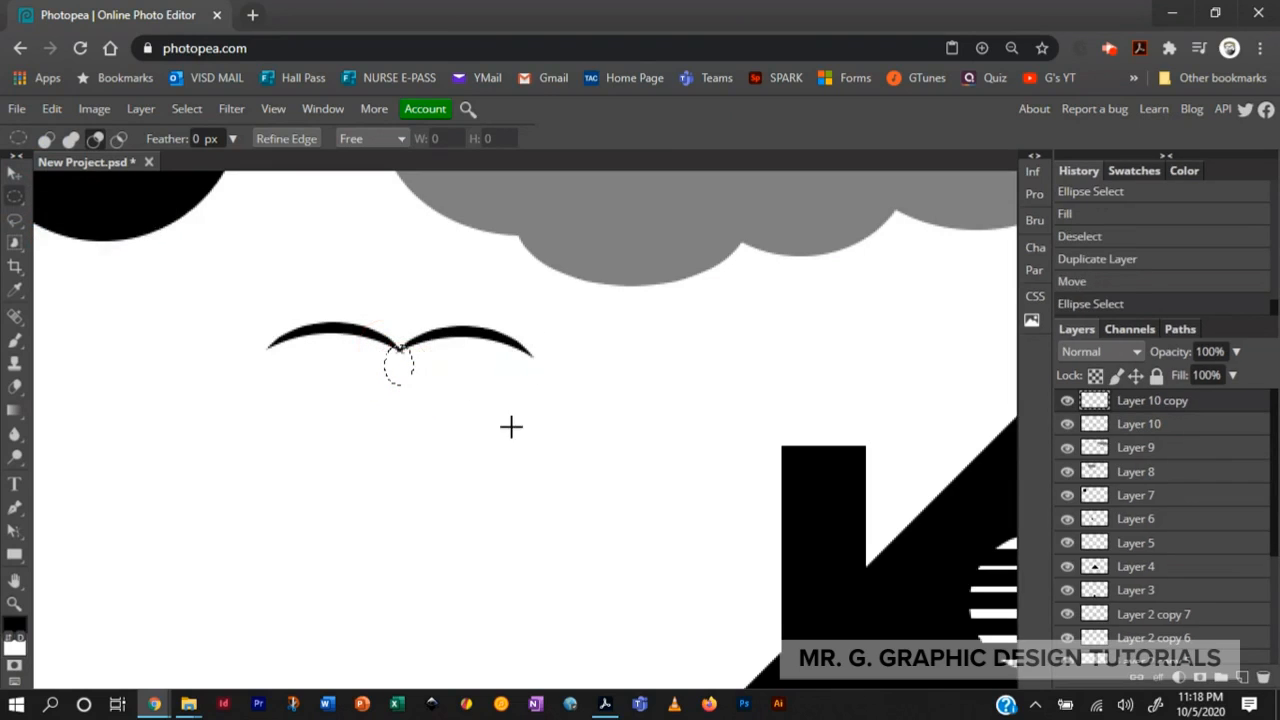
{"action": "key", "text": "alt+BackSpace"}
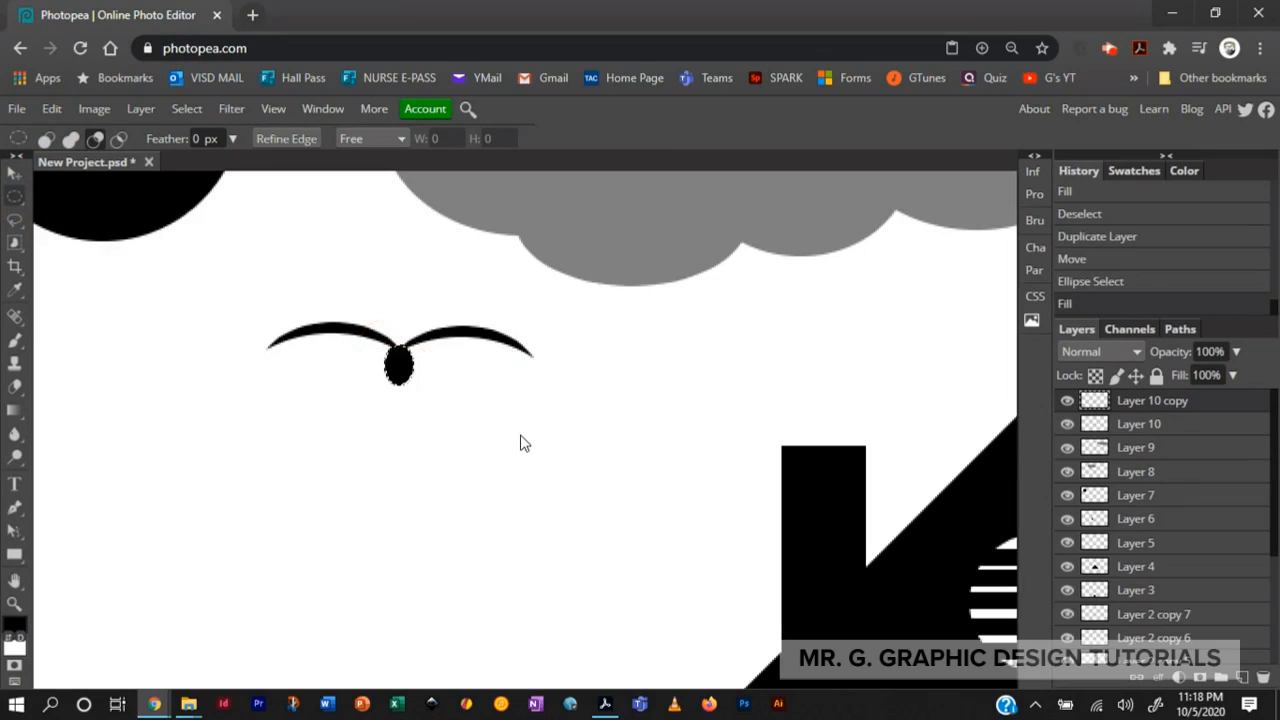
{"action": "key", "text": "ctrl+d"}
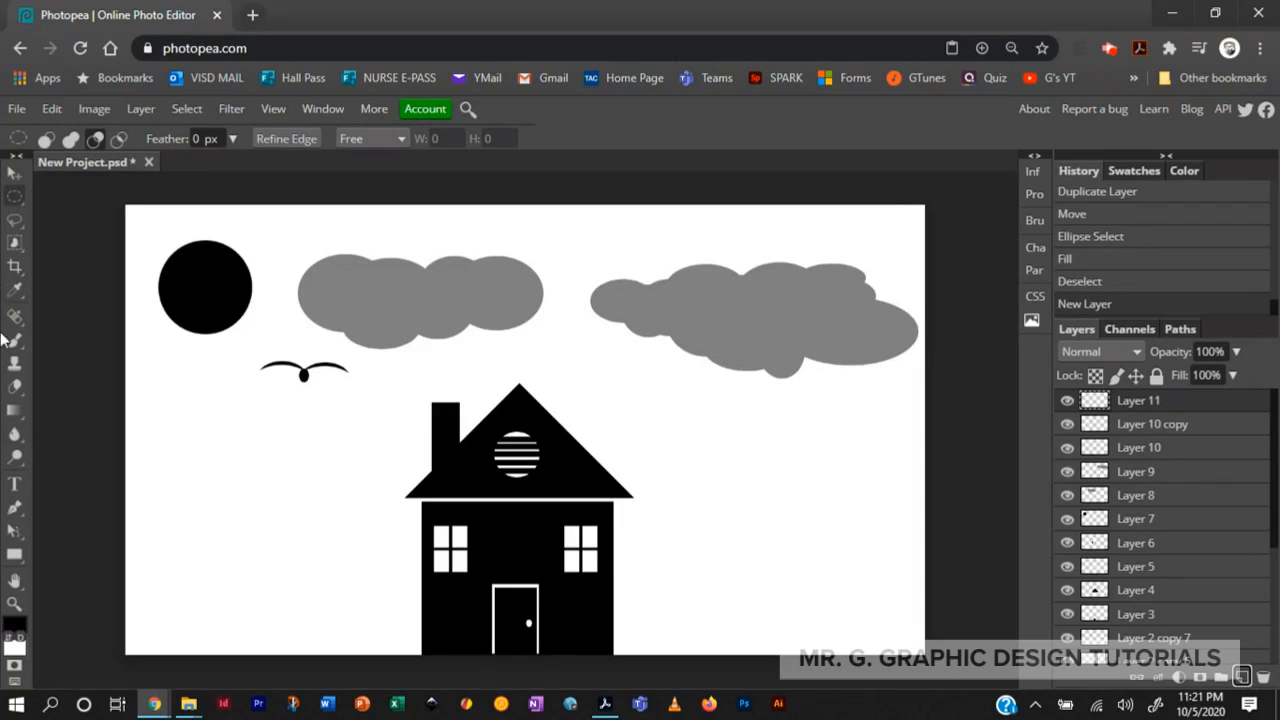
- Build a leafy tree-crown selection from overlapping added ellipses in the empty area left of the house
{"action": "right_click", "coordinate": [16, 197]}
{"action": "left_click", "coordinate": [71, 141]}
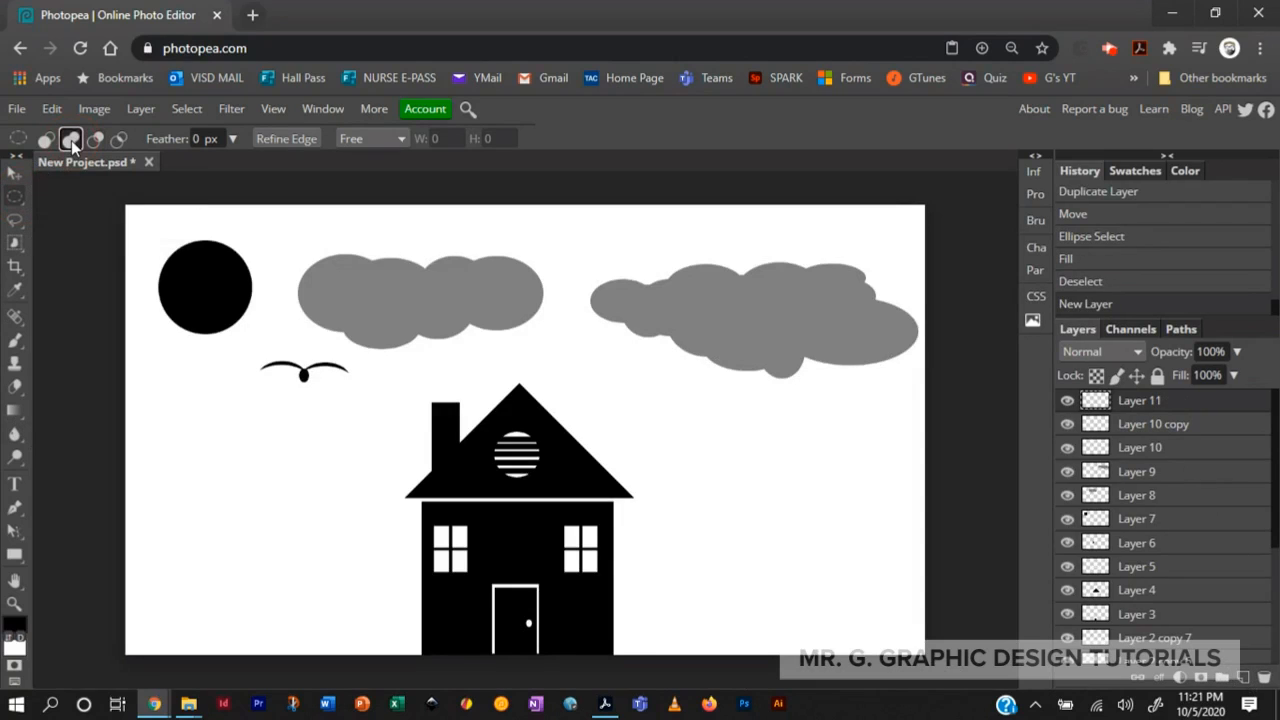
{"action": "left_click_drag", "start_coordinate": [175, 443], "coordinate": [255, 497]}
{"action": "left_click_drag", "start_coordinate": [214, 452], "coordinate": [282, 508]}
{"action": "left_click_drag", "start_coordinate": [186, 471], "coordinate": [242, 525]}
{"action": "left_click_drag", "start_coordinate": [166, 474], "coordinate": [295, 545]}
{"action": "left_click_drag", "start_coordinate": [246, 486], "coordinate": [301, 525]}
{"action": "left_click_drag", "start_coordinate": [172, 527], "coordinate": [251, 507]}
- Set the foreground colour to the preset grey 808080, fill the tree-crown selection with it, and deselect
{"action": "left_click", "coordinate": [14, 623]}
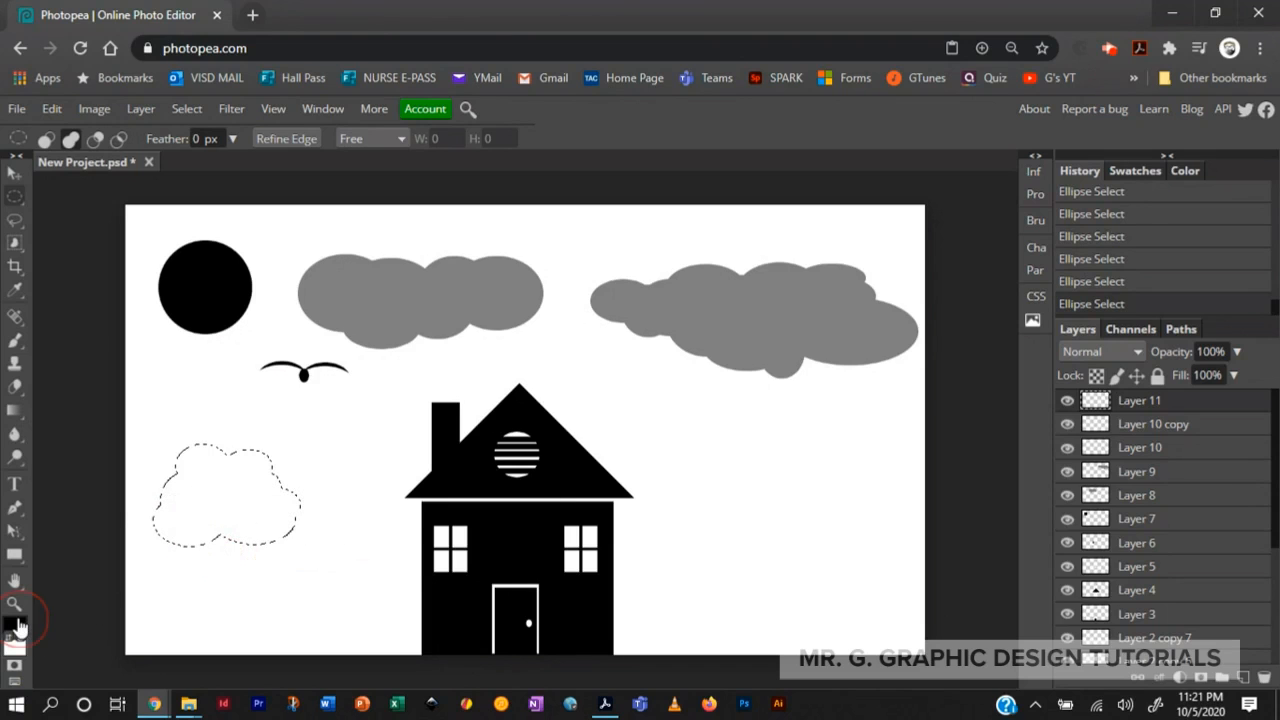
{"action": "left_click", "coordinate": [407, 436]}
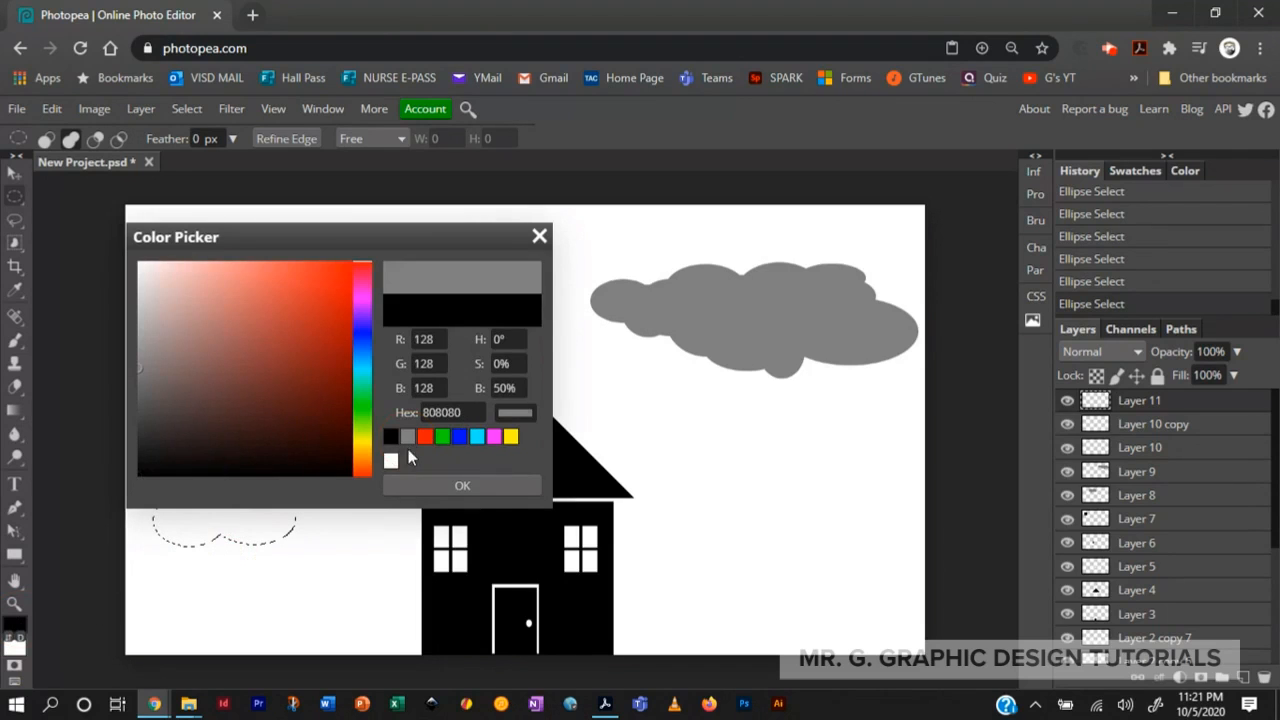
{"action": "left_click", "coordinate": [415, 486]}
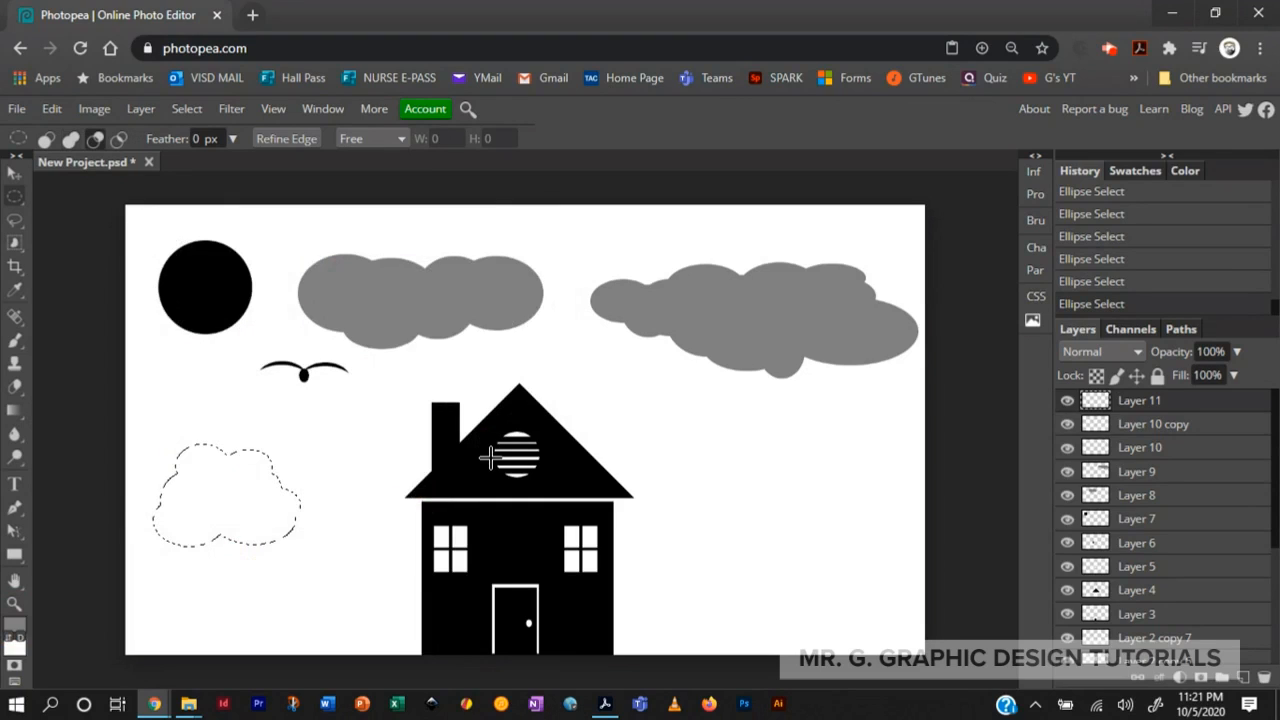
{"action": "key", "text": "alt+BackSpace"}
{"action": "key", "text": "ctrl+d"}
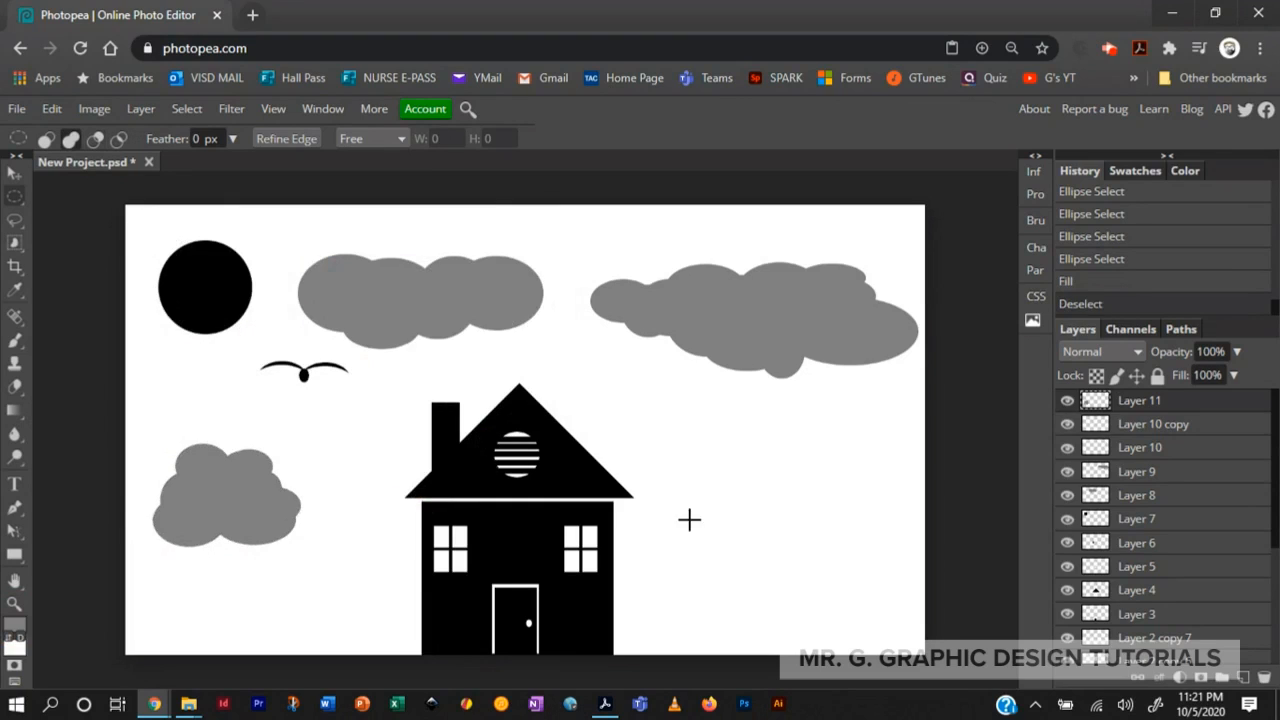
- On a new layer, outline a tree trunk with flared roots and pointed branches reaching into the crown using the Polygonal Lasso
{"action": "left_click", "coordinate": [1243, 678]}
{"action": "left_click", "coordinate": [15, 220]}
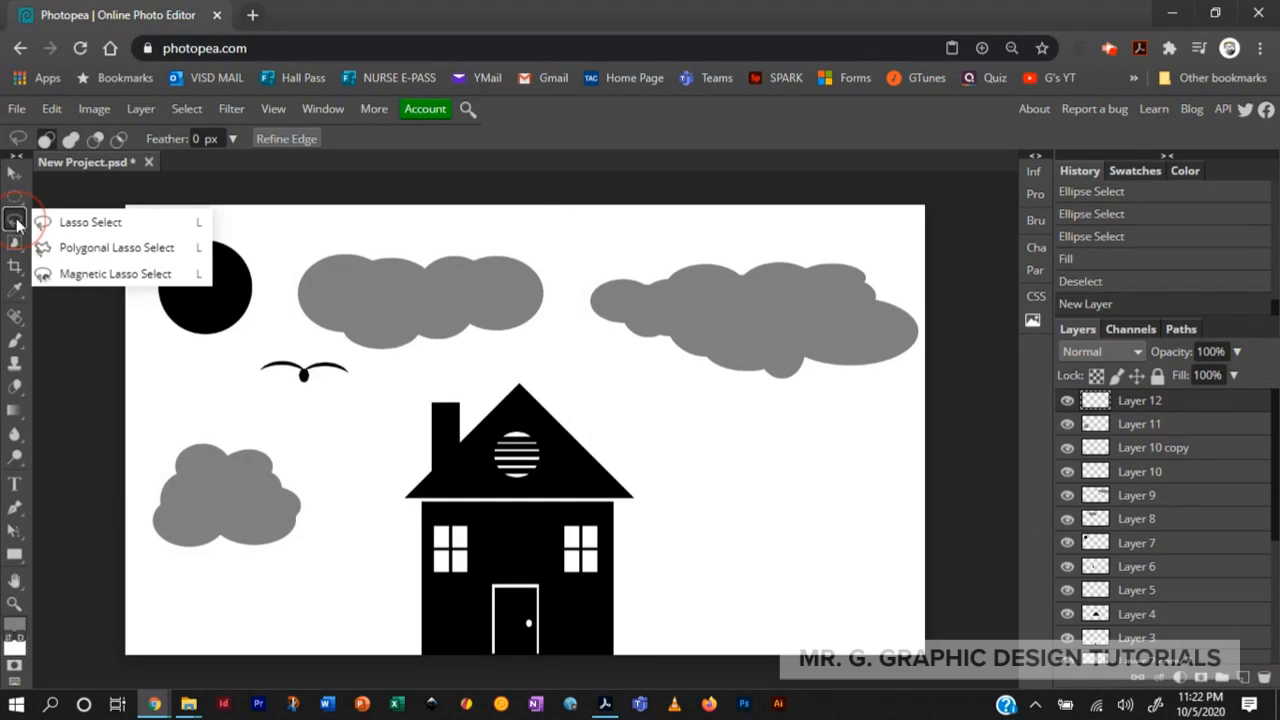
{"action": "left_click", "coordinate": [76, 249]}
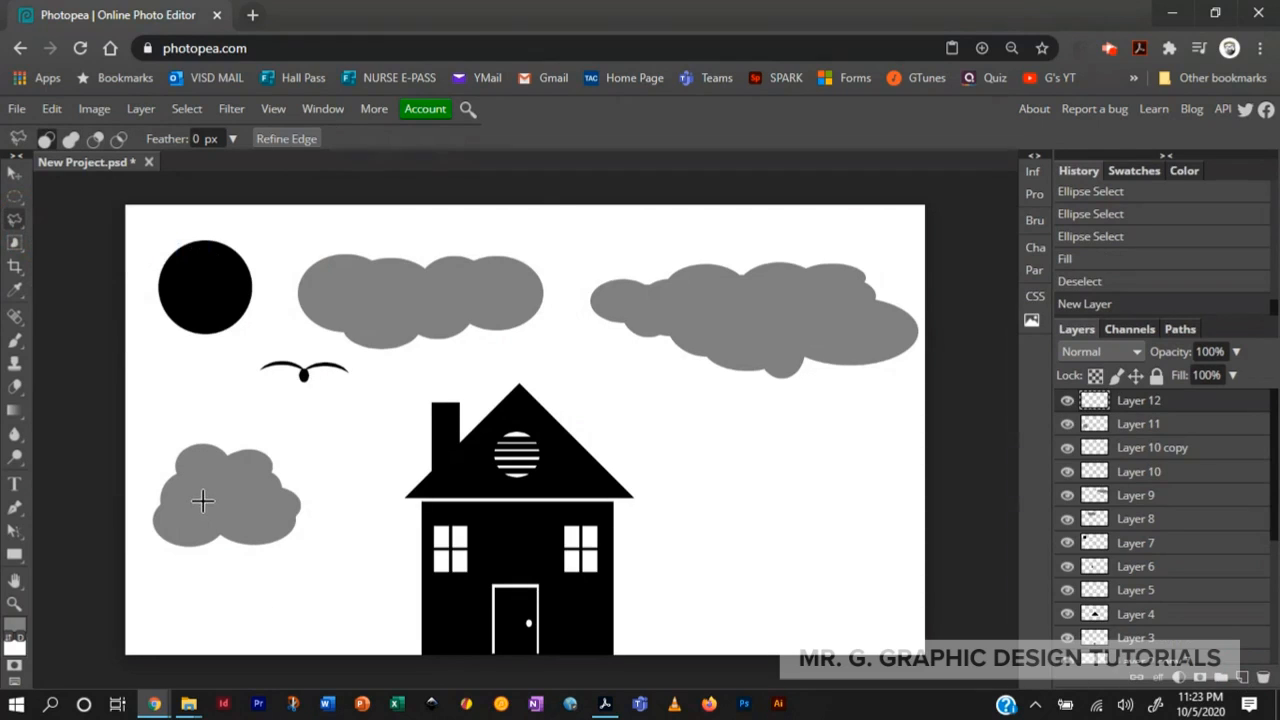
{"action": "left_click", "coordinate": [177, 526]}
{"action": "left_click", "coordinate": [198, 552]}
{"action": "left_click", "coordinate": [199, 623]}
{"action": "left_click", "coordinate": [190, 638]}
{"action": "left_click", "coordinate": [166, 654]}
{"action": "left_click", "coordinate": [260, 654]}
{"action": "left_click", "coordinate": [231, 625]}
{"action": "left_click", "coordinate": [218, 544]}
{"action": "left_click", "coordinate": [240, 538]}
{"action": "left_click", "coordinate": [246, 514]}
{"action": "left_click", "coordinate": [228, 535]}
{"action": "left_click", "coordinate": [215, 514]}
{"action": "left_click", "coordinate": [215, 540]}
{"action": "left_click", "coordinate": [191, 514]}
{"action": "left_click", "coordinate": [199, 540]}
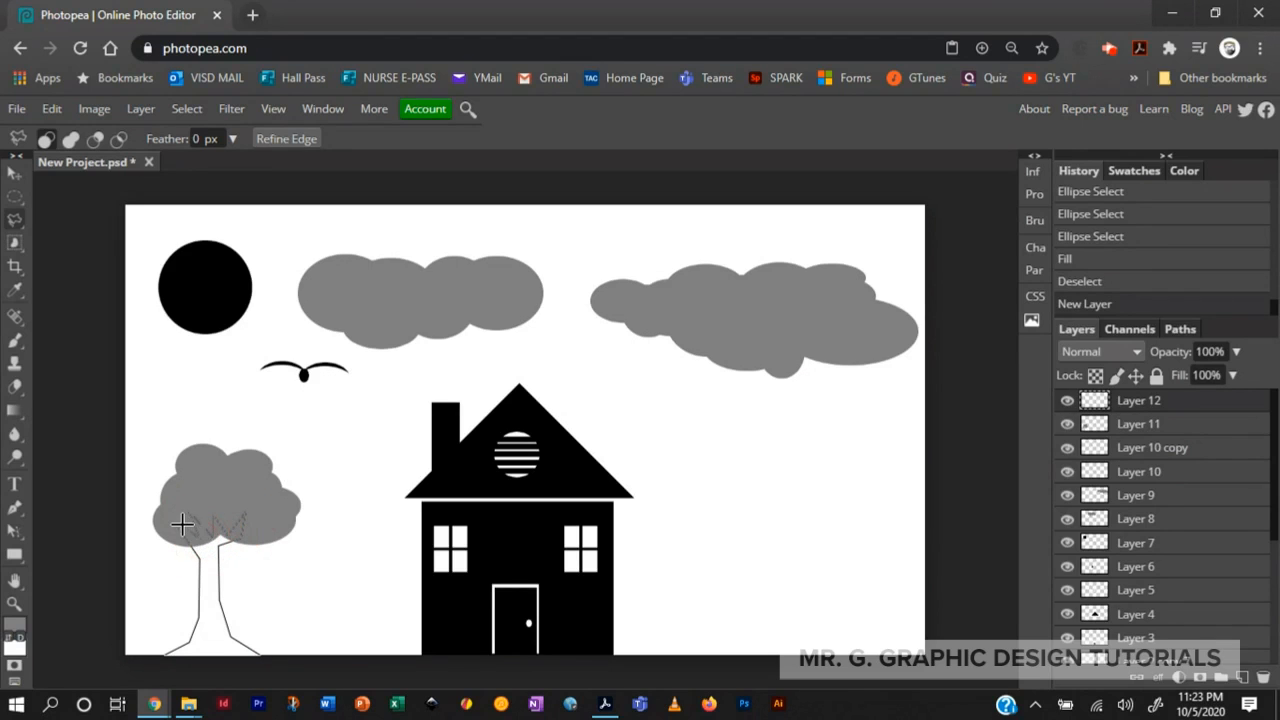
{"action": "left_click", "coordinate": [174, 519]}
- On another new layer, fill the trunk selection with the default black and deselect
{"action": "left_click", "coordinate": [1241, 678]}
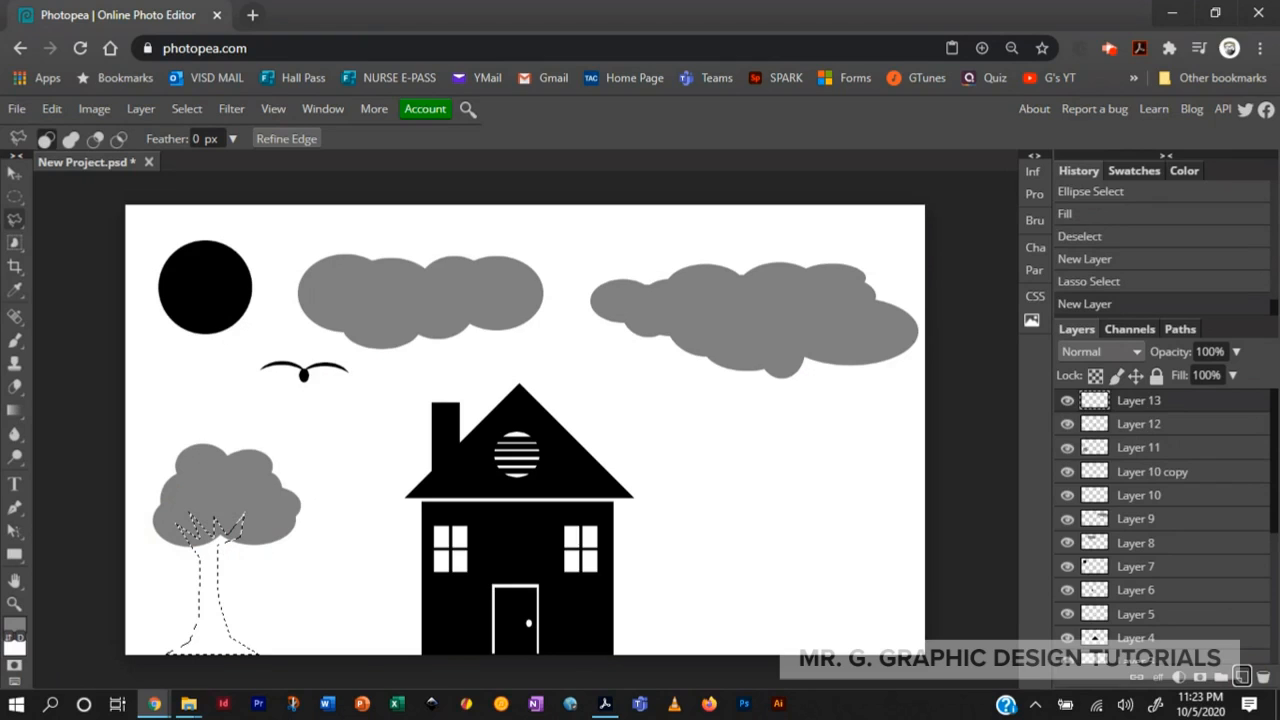
{"action": "key", "text": "d"}
{"action": "key", "text": "alt+BackSpace"}
{"action": "key", "text": "ctrl+d"}
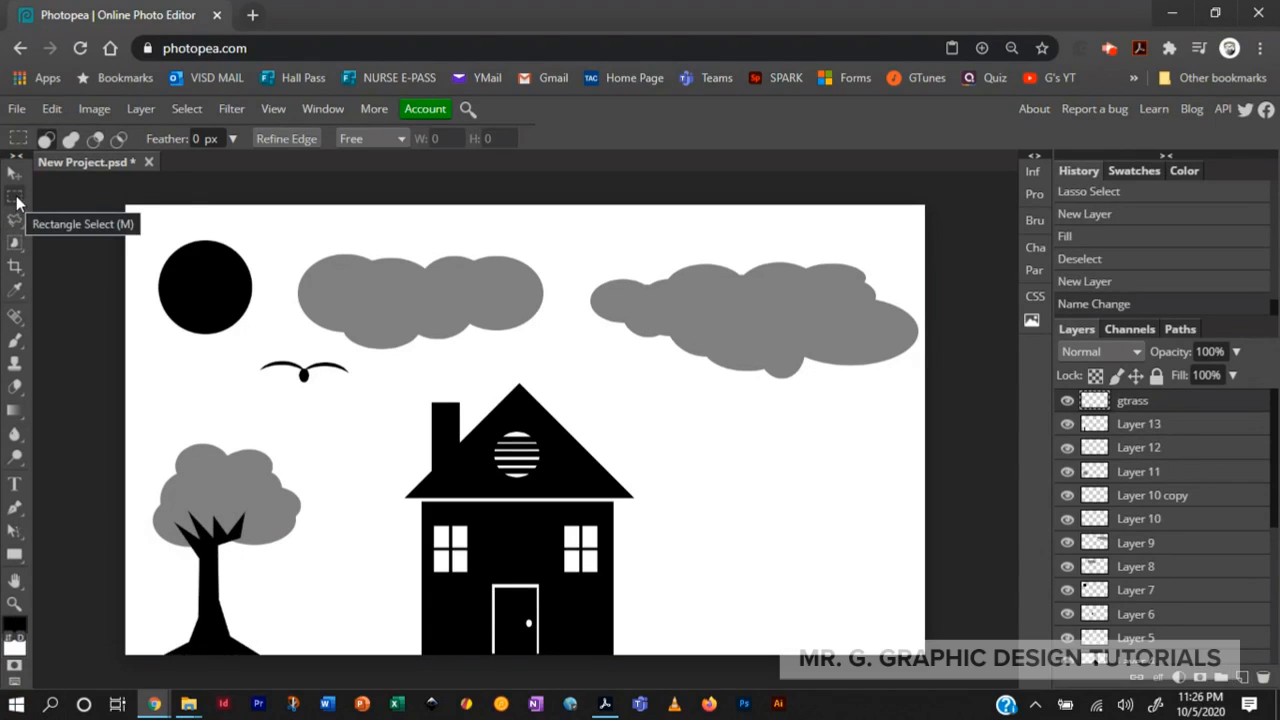
- On the gtrass layer, add a thin black ground strip across the full width of the canvas's lower edge
{"action": "right_click", "coordinate": [16, 200]}
{"action": "left_click", "coordinate": [50, 196]}
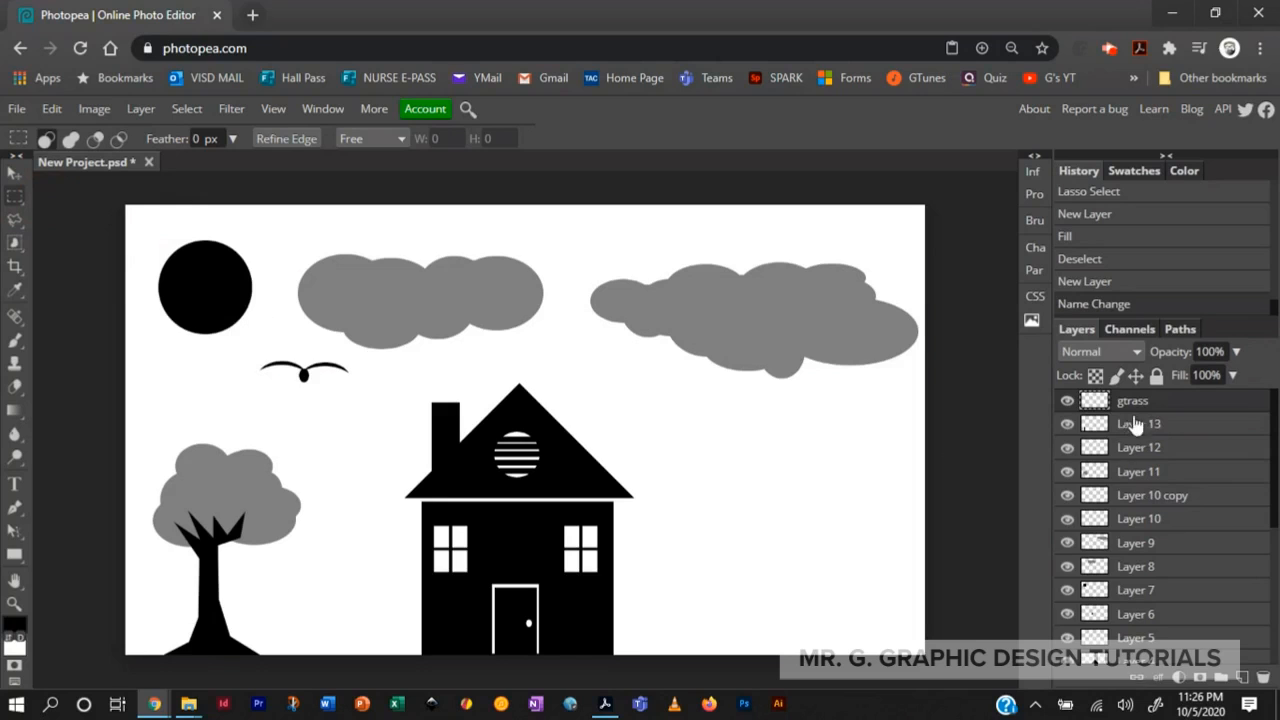
{"action": "left_click_drag", "start_coordinate": [121, 641], "coordinate": [940, 693]}
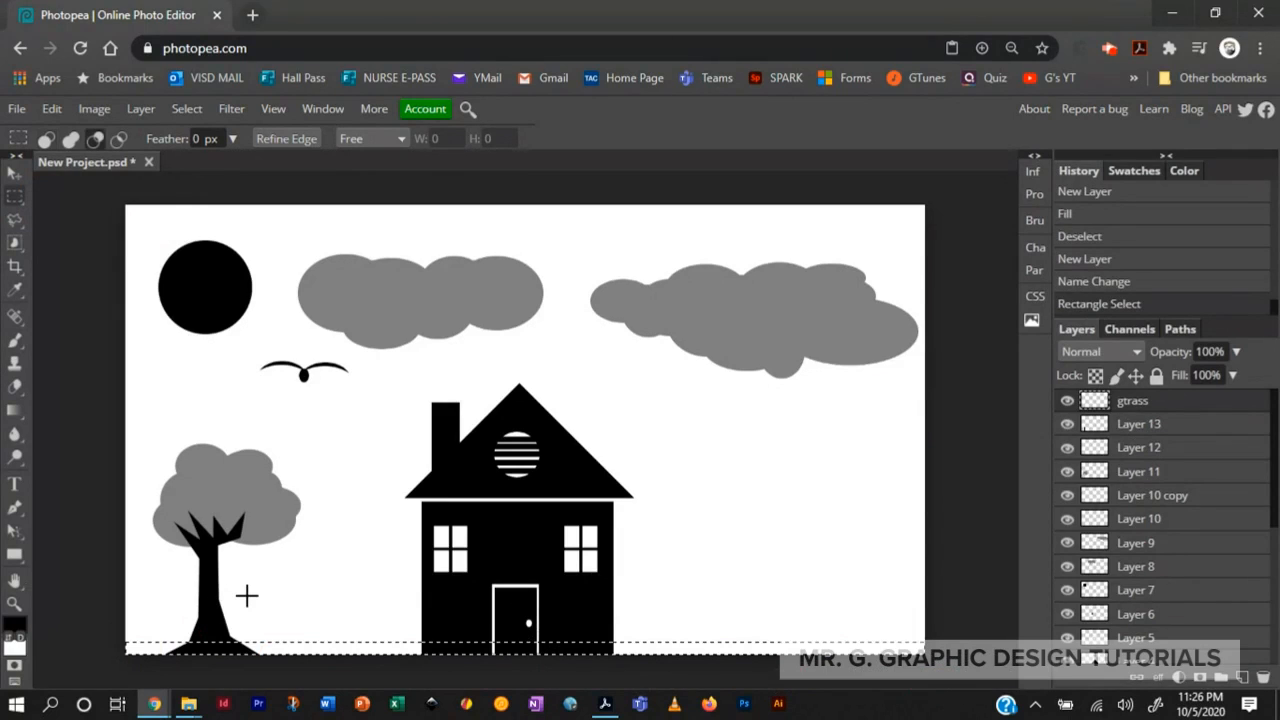
{"action": "key", "text": "alt+BackSpace"}
{"action": "key", "text": "ctrl+d"}
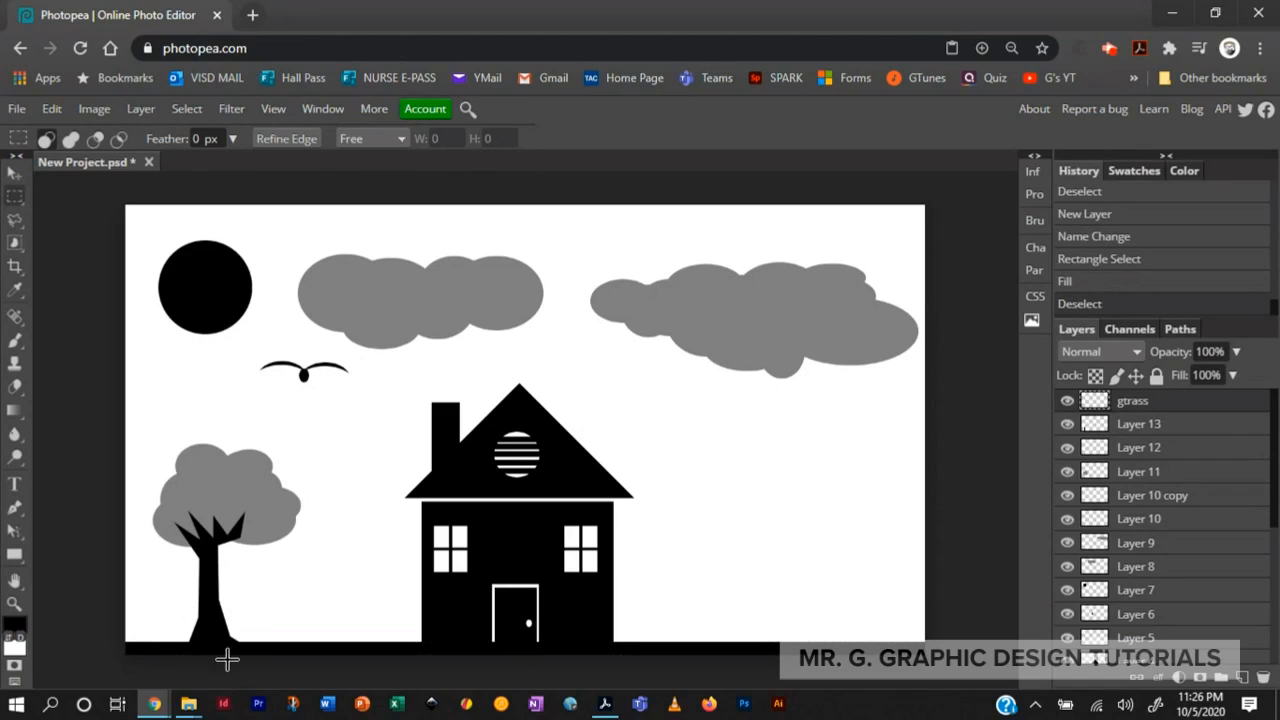
- Outline a selection with a zigzag lower edge over the left end of the ground strip using the Polygonal Lasso
{"action": "scroll", "coordinate": [126, 670], "scroll_direction": "up", "scroll_amount": 5}
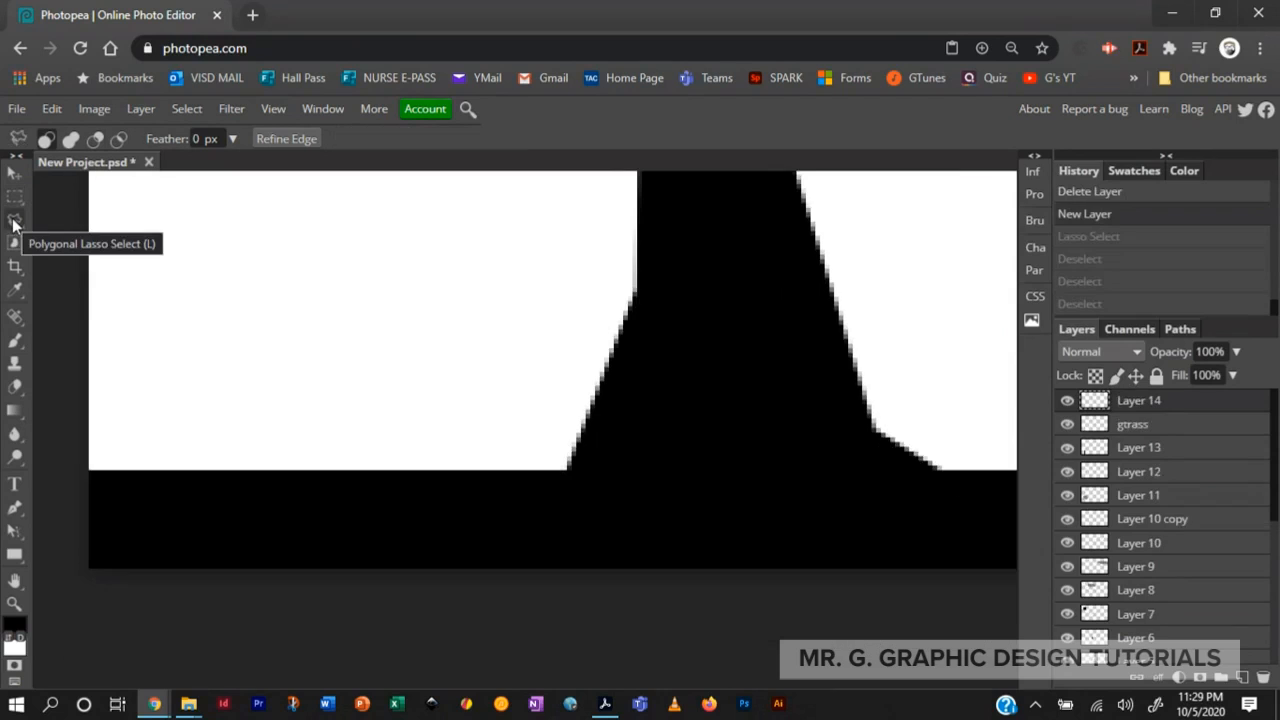
{"action": "right_click", "coordinate": [14, 220]}
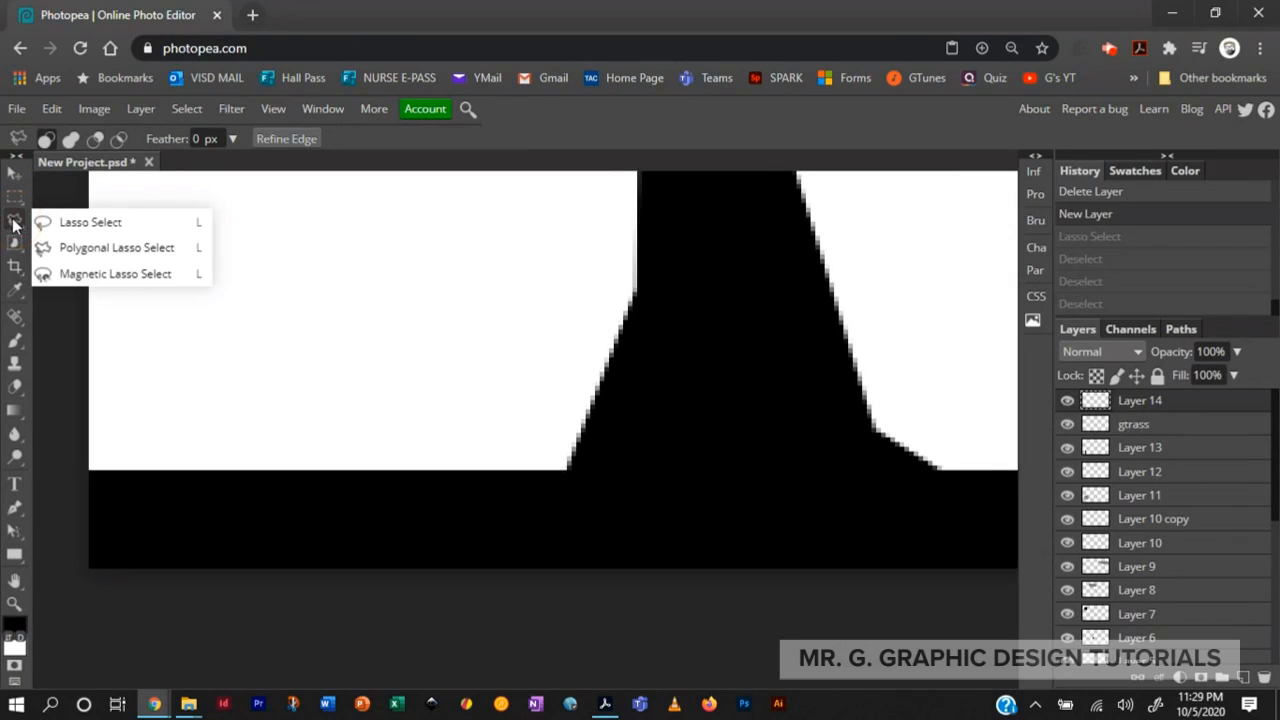
{"action": "left_click", "coordinate": [63, 252]}
{"action": "left_click", "coordinate": [114, 403]}
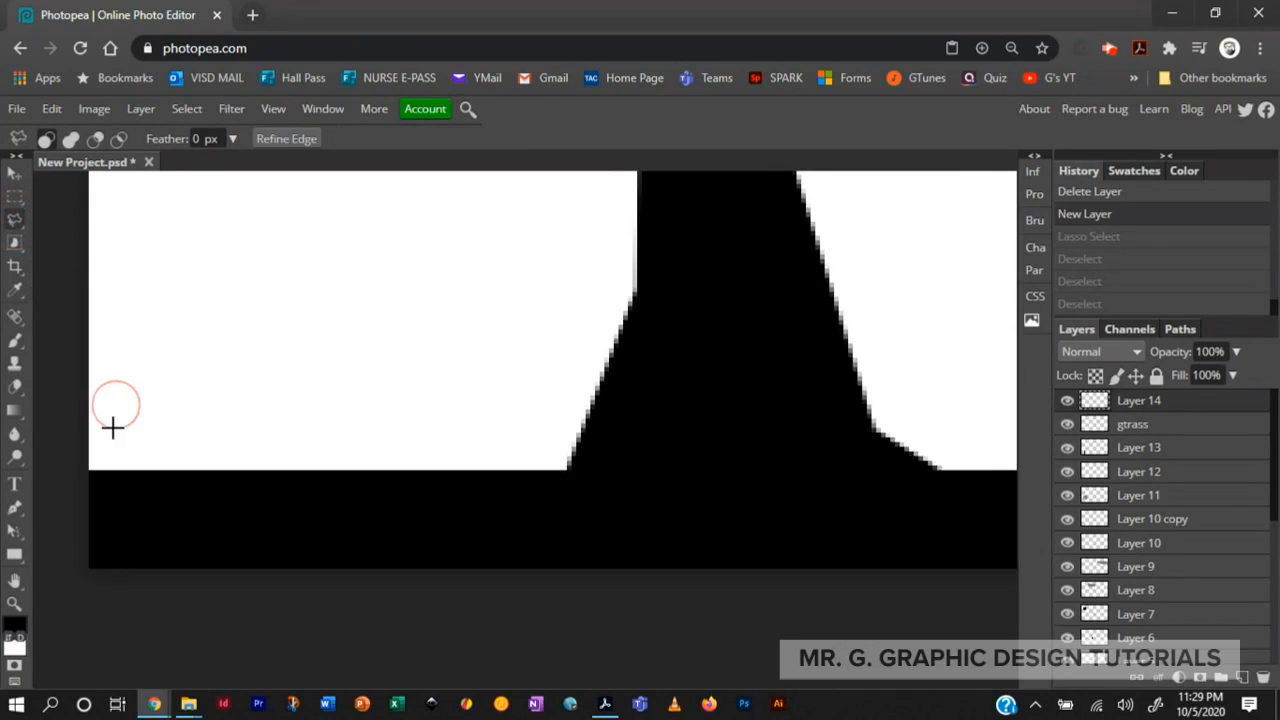
{"action": "left_click", "coordinate": [118, 532]}
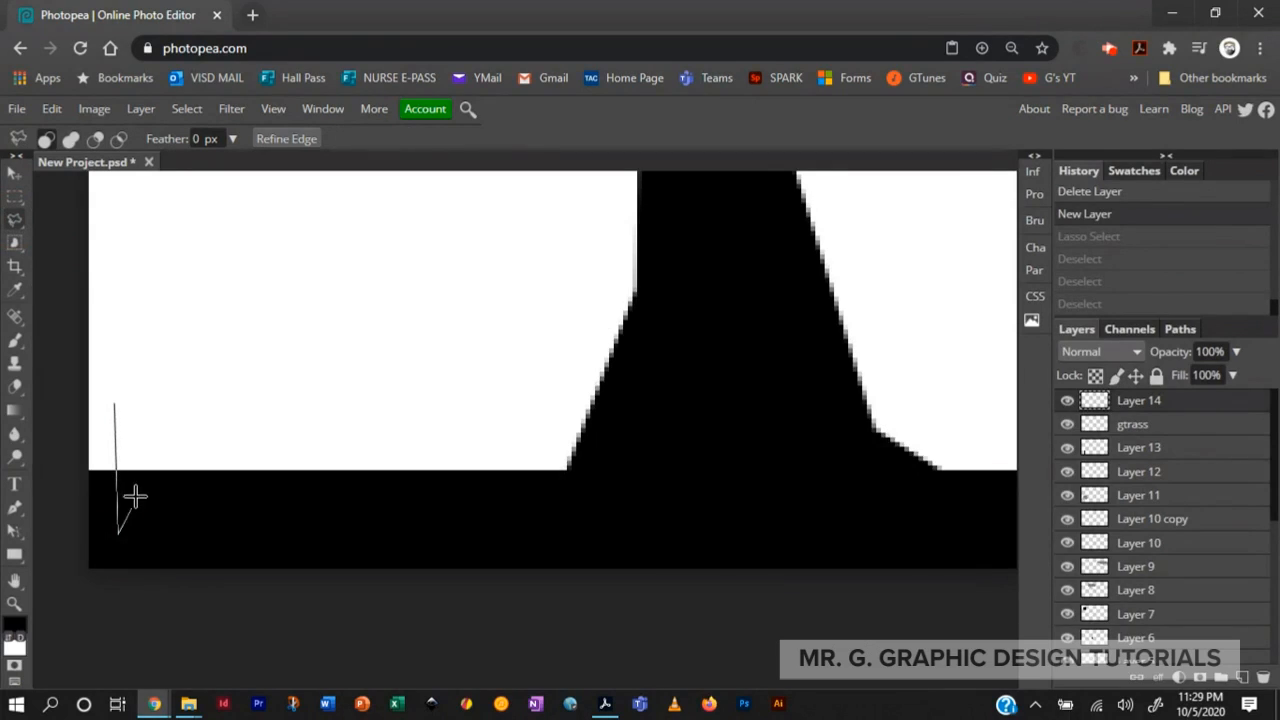
{"action": "left_click", "coordinate": [133, 478]}
{"action": "left_click", "coordinate": [141, 531]}
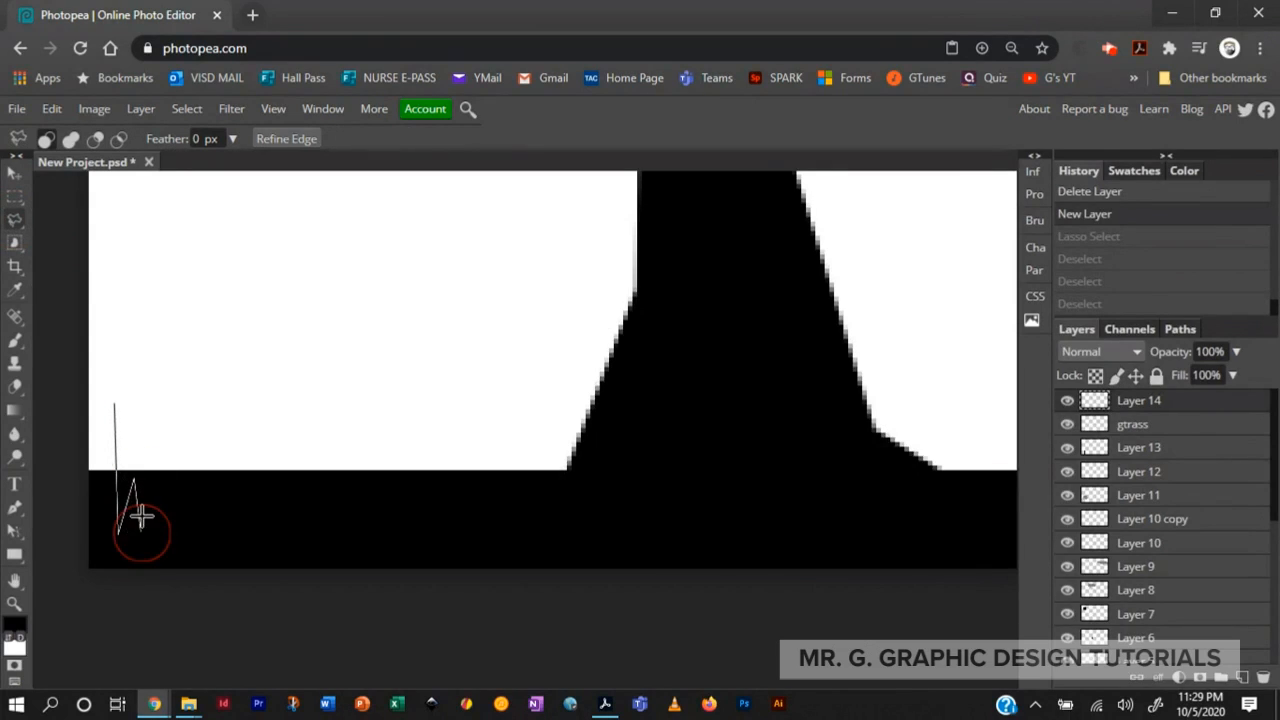
{"action": "left_click", "coordinate": [150, 489]}
{"action": "left_click", "coordinate": [163, 531]}
{"action": "left_click", "coordinate": [172, 494]}
{"action": "left_click", "coordinate": [191, 533]}
{"action": "left_click", "coordinate": [205, 485]}
{"action": "left_click", "coordinate": [217, 530]}
{"action": "left_click", "coordinate": [217, 486]}
{"action": "left_click", "coordinate": [239, 530]}
{"action": "left_click", "coordinate": [248, 486]}
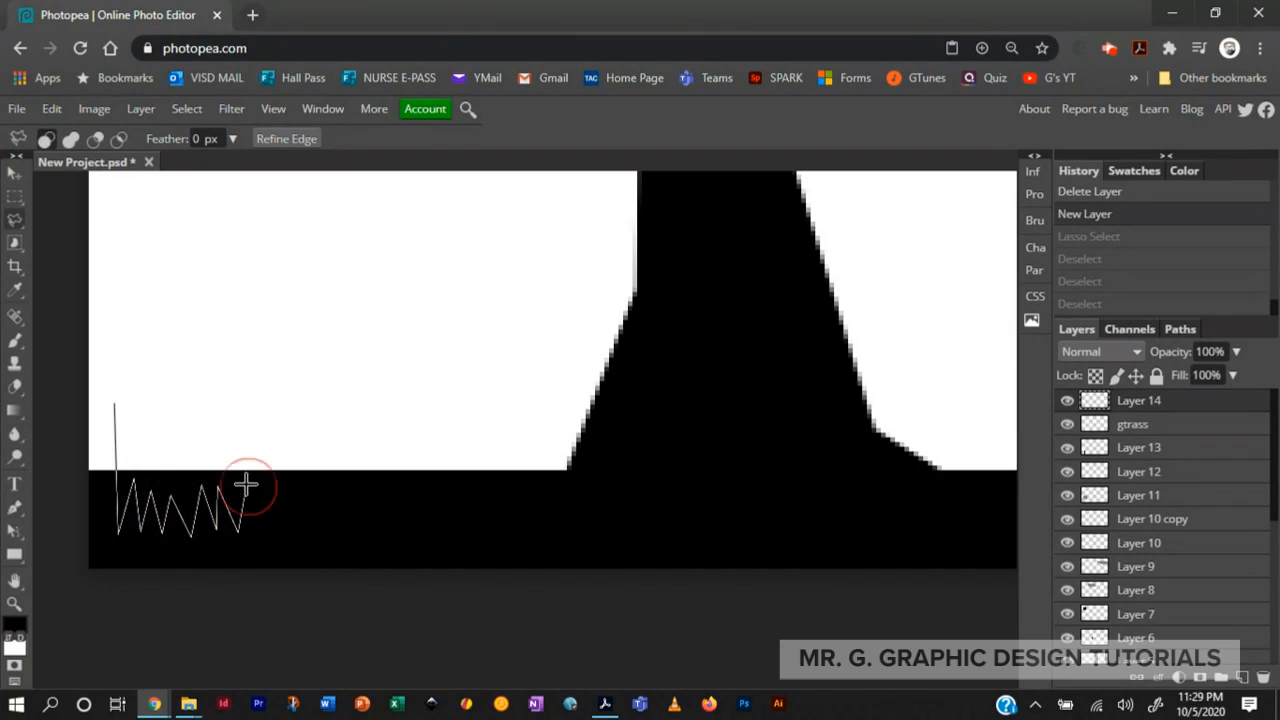
{"action": "left_click", "coordinate": [277, 540]}
{"action": "left_click", "coordinate": [272, 401]}
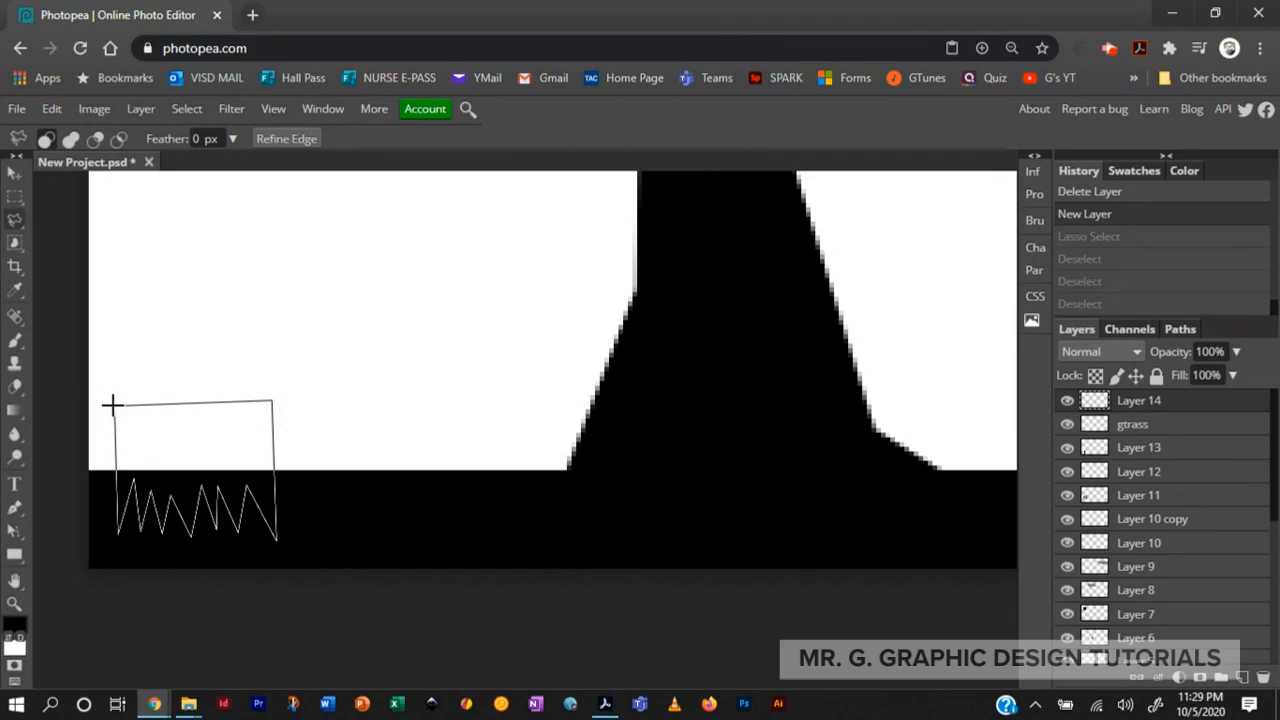
{"action": "left_click", "coordinate": [110, 404]}
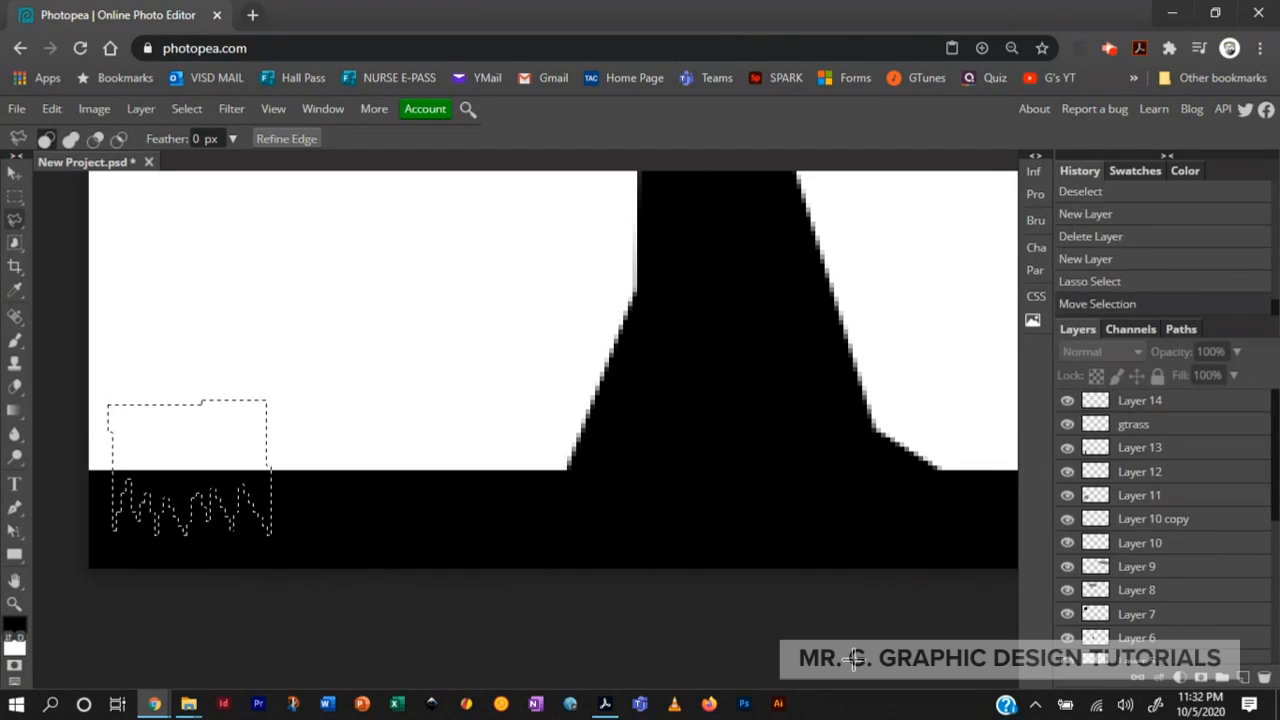
- Shift the zigzag selection left past the canvas edge and clear its area from the gtrass layer to form grass blades
{"action": "key", "text": "Left"}
{"action": "key", "text": "Left"}
{"action": "key", "text": "Left"}
{"action": "key", "text": "Left"}
{"action": "key", "text": "Left"}
{"action": "key", "text": "Left"}
{"action": "key", "text": "Left"}
{"action": "key", "text": "Left"}
{"action": "key", "text": "Left"}
{"action": "key", "text": "Delete"}
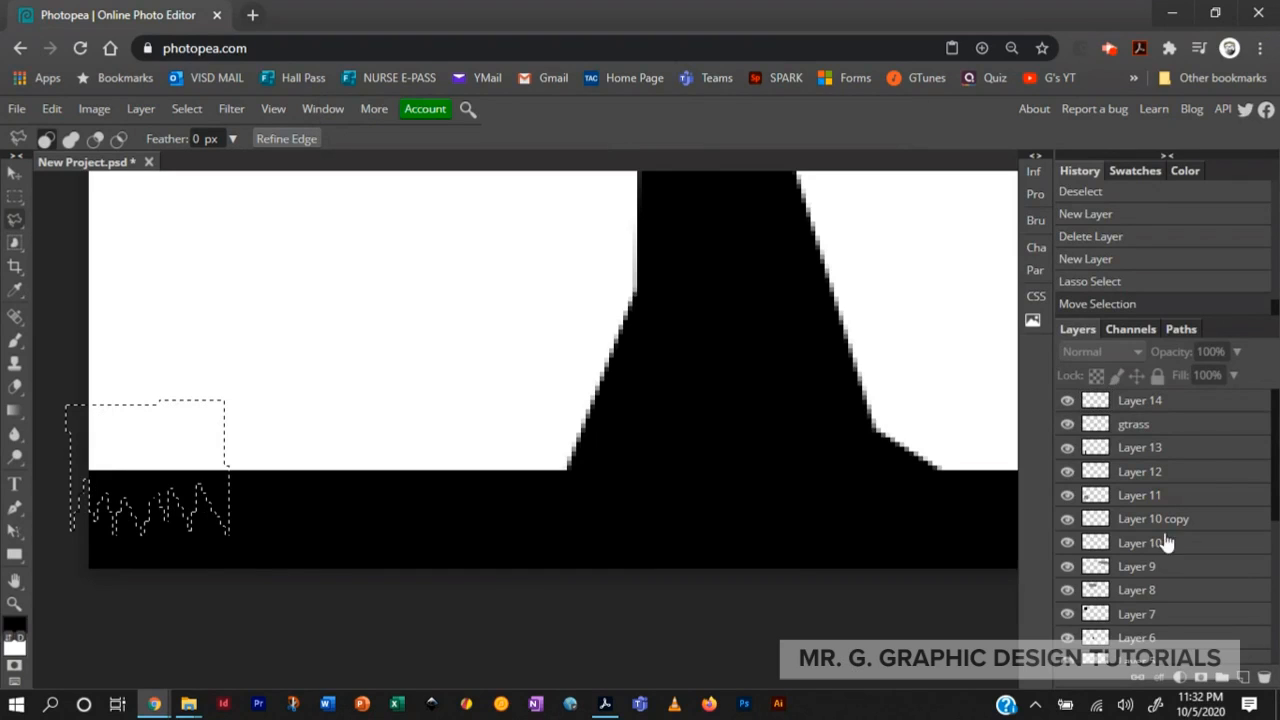
{"action": "left_click", "coordinate": [1200, 433]}
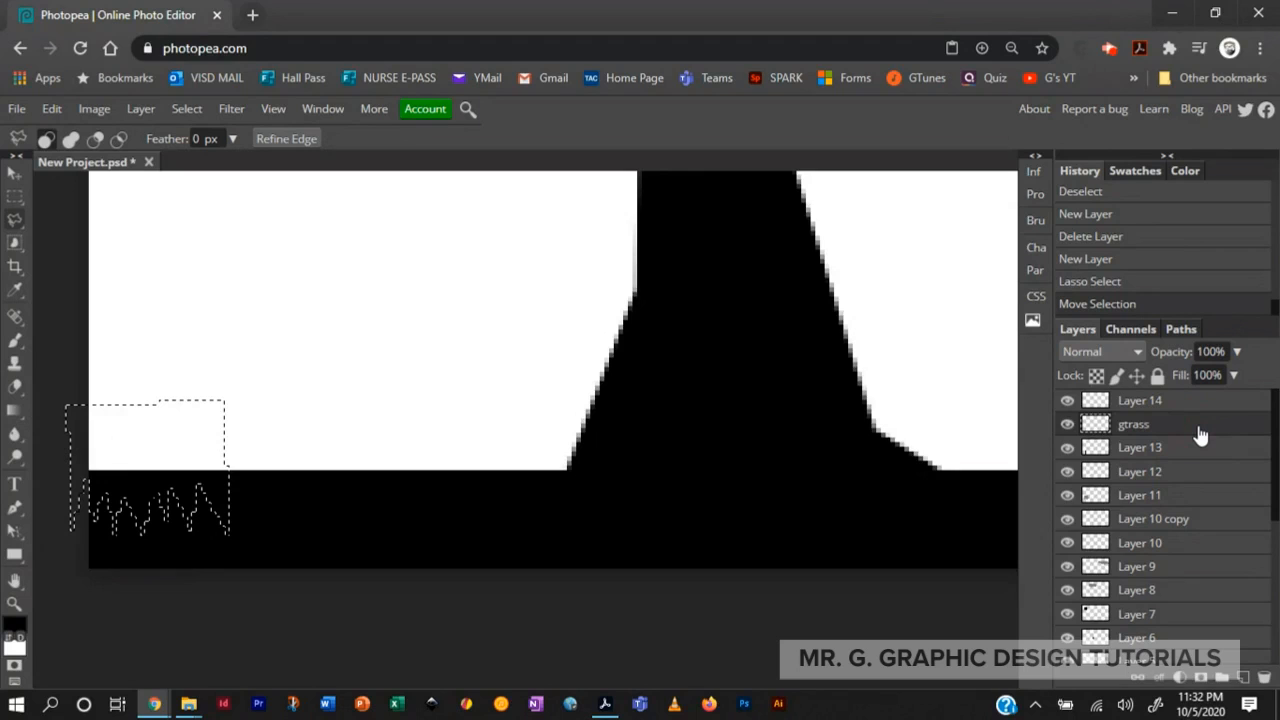
{"action": "key", "text": "Delete"}
- Shift the zigzag selection right onto the uncut part of the ground strip and clear it to add more grass blades
{"action": "key", "text": "shift+Right"}
{"action": "key", "text": "shift+Right"}
{"action": "key", "text": "shift+Right"}
{"action": "key", "text": "shift+Right"}
{"action": "key", "text": "shift+Right"}
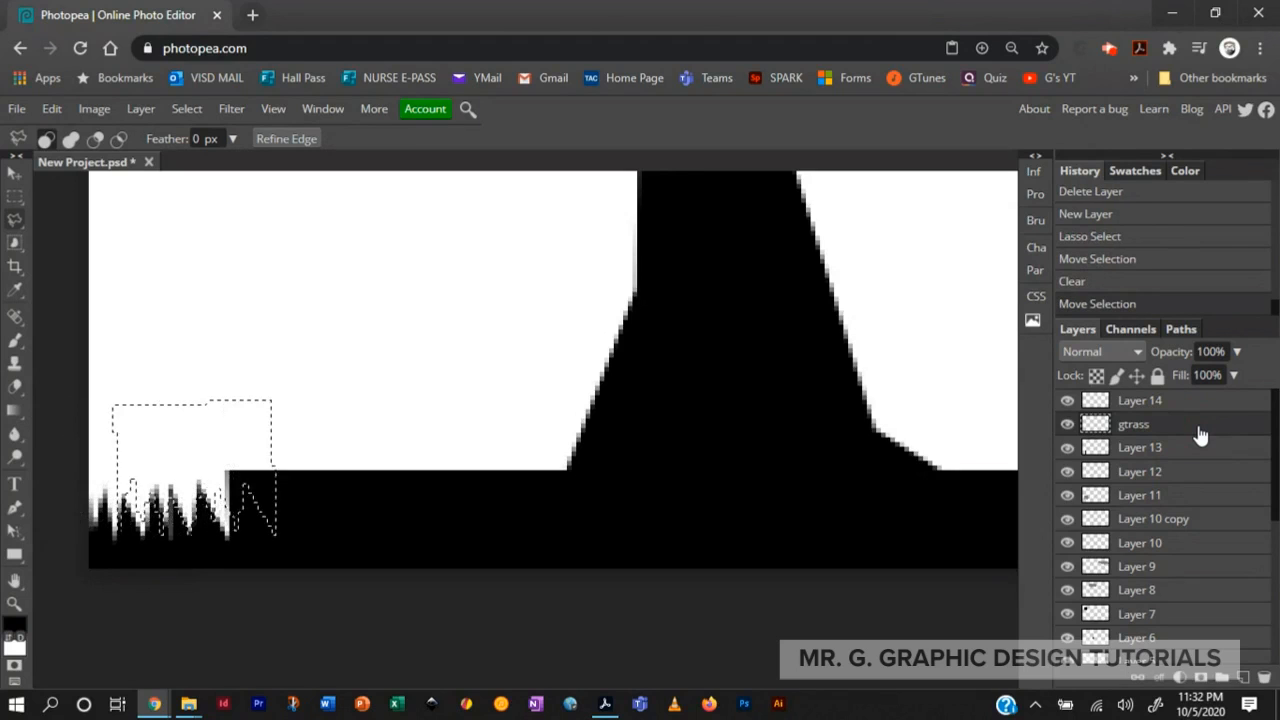
{"action": "key", "text": "Delete"}
- Extend the jagged grass toward the tree by twice moving the zigzag selection farther right and clearing its area from the gtrass layer
{"action": "key", "text": "shift+Right"}
{"action": "key", "text": "shift+Right"}
{"action": "key", "text": "Right"}
{"action": "key", "text": "Right"}
{"action": "key", "text": "Right"}
{"action": "key", "text": "Right"}
{"action": "key", "text": "Right"}
{"action": "key", "text": "Right"}
{"action": "key", "text": "Right"}
{"action": "key", "text": "Right"}
{"action": "key", "text": "Right"}
{"action": "key", "text": "Right"}
{"action": "key", "text": "Right"}
{"action": "key", "text": "Right"}
{"action": "key", "text": "Right"}
{"action": "key", "text": "Right"}
{"action": "key", "text": "Right"}
{"action": "key", "text": "Right"}
{"action": "key", "text": "Right"}
{"action": "key", "text": "Right"}
{"action": "key", "text": "Right"}
{"action": "key", "text": "Delete"}
{"action": "key", "text": "Right"}
{"action": "key", "text": "Right"}
{"action": "key", "text": "Right"}
{"action": "key", "text": "Right"}
{"action": "key", "text": "Right"}
{"action": "key", "text": "Right"}
{"action": "key", "text": "Right"}
{"action": "key", "text": "Right"}
{"action": "key", "text": "Right"}
{"action": "key", "text": "Right"}
{"action": "key", "text": "Right"}
{"action": "key", "text": "Right"}
{"action": "key", "text": "Right"}
{"action": "key", "text": "Right"}
{"action": "key", "text": "Right"}
{"action": "key", "text": "Right"}
{"action": "key", "text": "Right"}
{"action": "key", "text": "Right"}
{"action": "key", "text": "Right"}
{"action": "key", "text": "Right"}
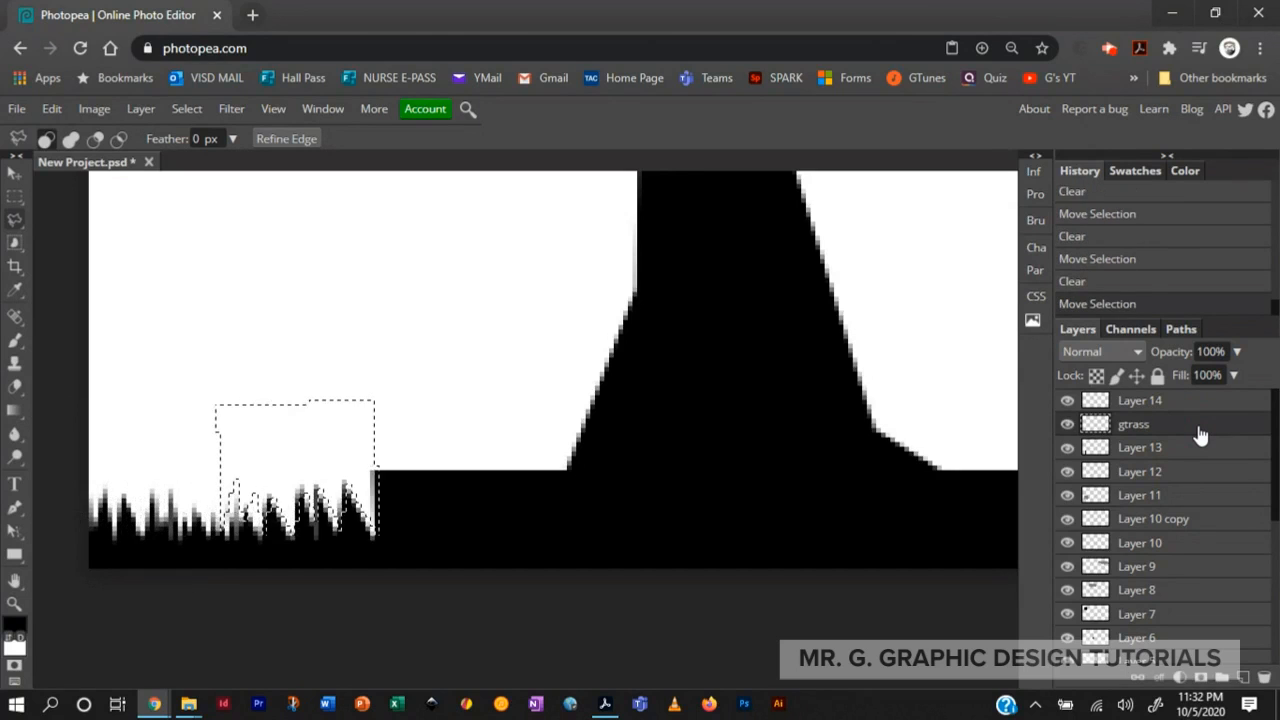
{"action": "key", "text": "Delete"}
- Continue the grass blades to the left base of the trunk, repeatedly shifting the zigzag selection right and clearing the strip beneath it
{"action": "key", "text": "Right"}
{"action": "key", "text": "Right"}
{"action": "key", "text": "Right"}
{"action": "key", "text": "Right"}
{"action": "key", "text": "Right"}
{"action": "key", "text": "Right"}
{"action": "key", "text": "Right"}
{"action": "key", "text": "Right"}
{"action": "key", "text": "Right"}
{"action": "key", "text": "Right"}
{"action": "key", "text": "Right"}
{"action": "key", "text": "Right"}
{"action": "key", "text": "Right"}
{"action": "key", "text": "Right"}
{"action": "key", "text": "Right"}
{"action": "key", "text": "Right"}
{"action": "key", "text": "Right"}
{"action": "key", "text": "Right"}
{"action": "key", "text": "Right"}
{"action": "key", "text": "Right"}
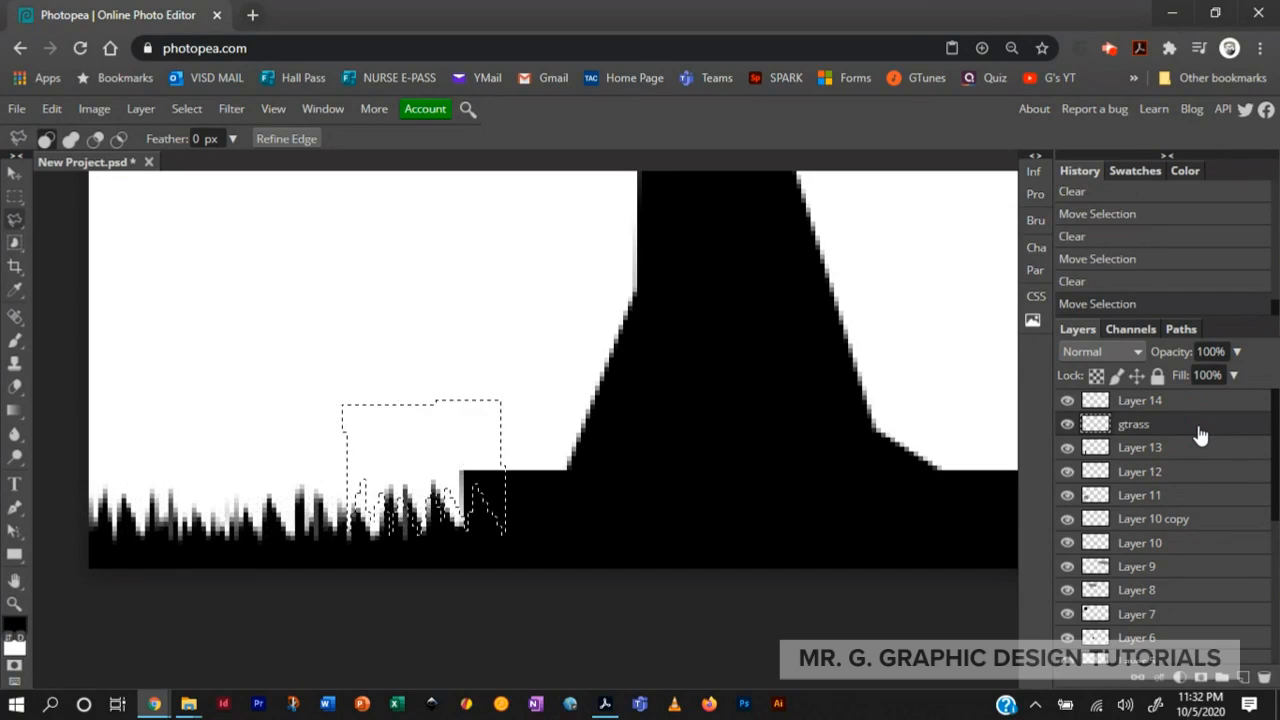
{"action": "key", "text": "Delete"}
{"action": "key", "text": "Right"}
{"action": "key", "text": "Right"}
{"action": "key", "text": "Right"}
{"action": "key", "text": "Right"}
{"action": "key", "text": "Right"}
{"action": "key", "text": "Right"}
{"action": "key", "text": "Right"}
{"action": "key", "text": "Right"}
{"action": "key", "text": "Right"}
{"action": "key", "text": "Right"}
{"action": "key", "text": "Right"}
{"action": "key", "text": "Right"}
{"action": "key", "text": "Right"}
{"action": "key", "text": "Right"}
{"action": "key", "text": "Right"}
{"action": "key", "text": "Right"}
{"action": "key", "text": "Right"}
{"action": "key", "text": "Right"}
{"action": "key", "text": "Delete"}
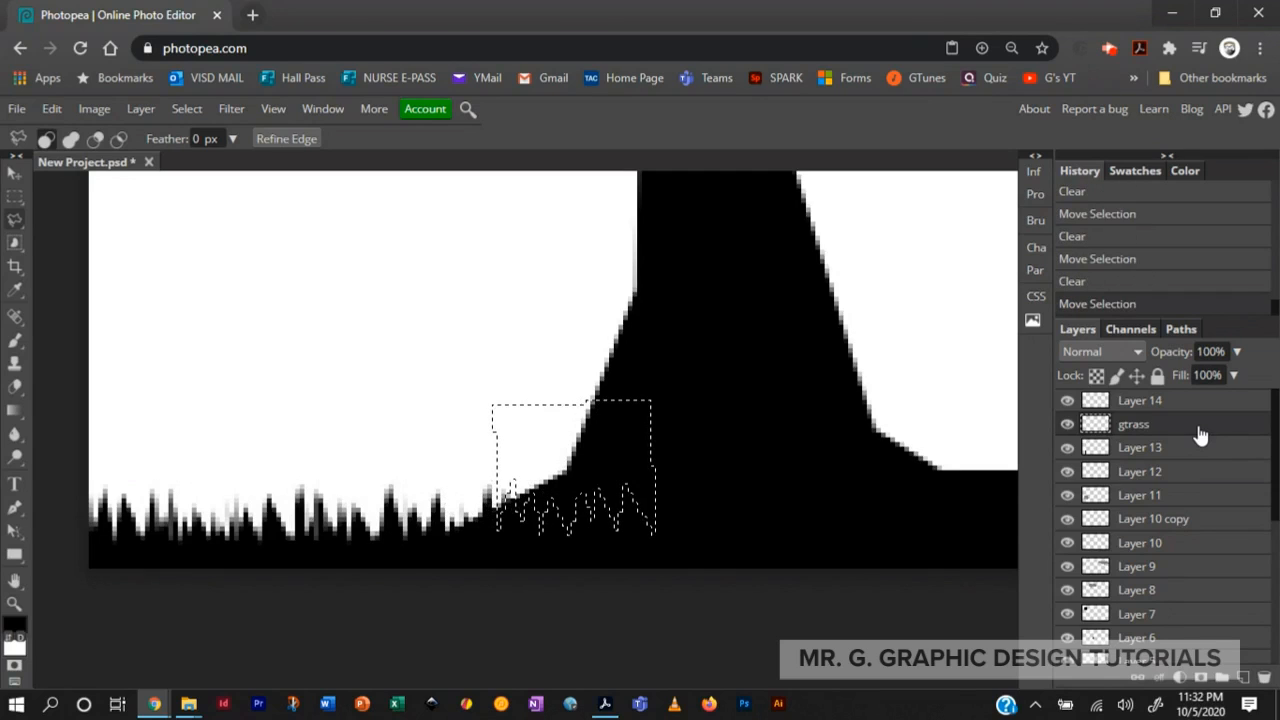